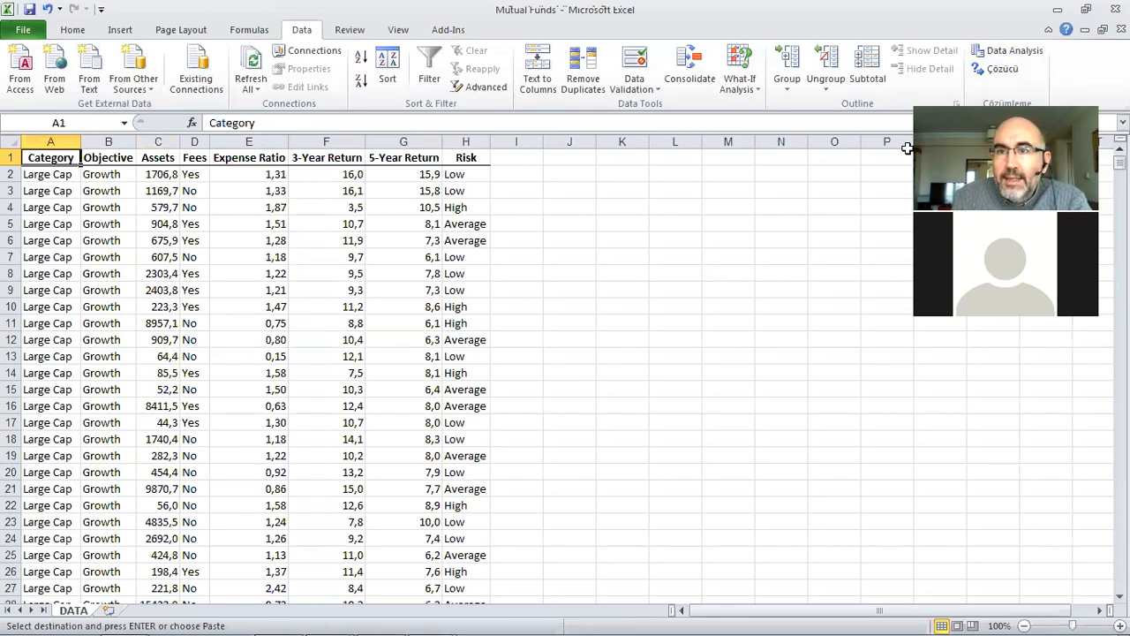
# Step: Start the Histogram tool from the Data Analysis tools
pyautogui.click(998, 50)
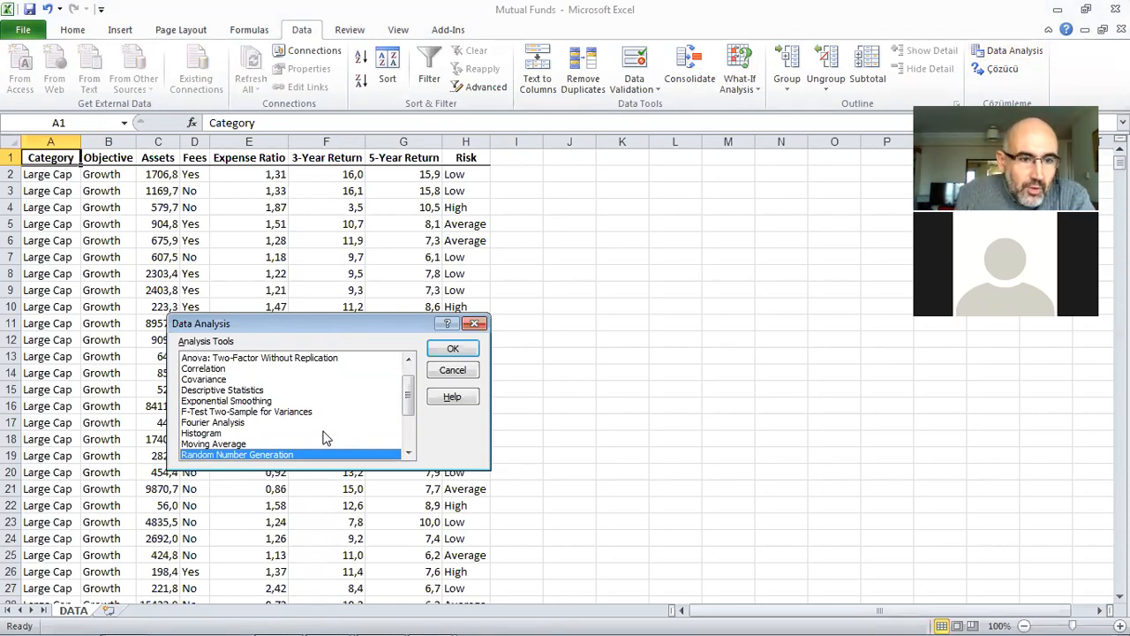
pyautogui.click(416, 401)
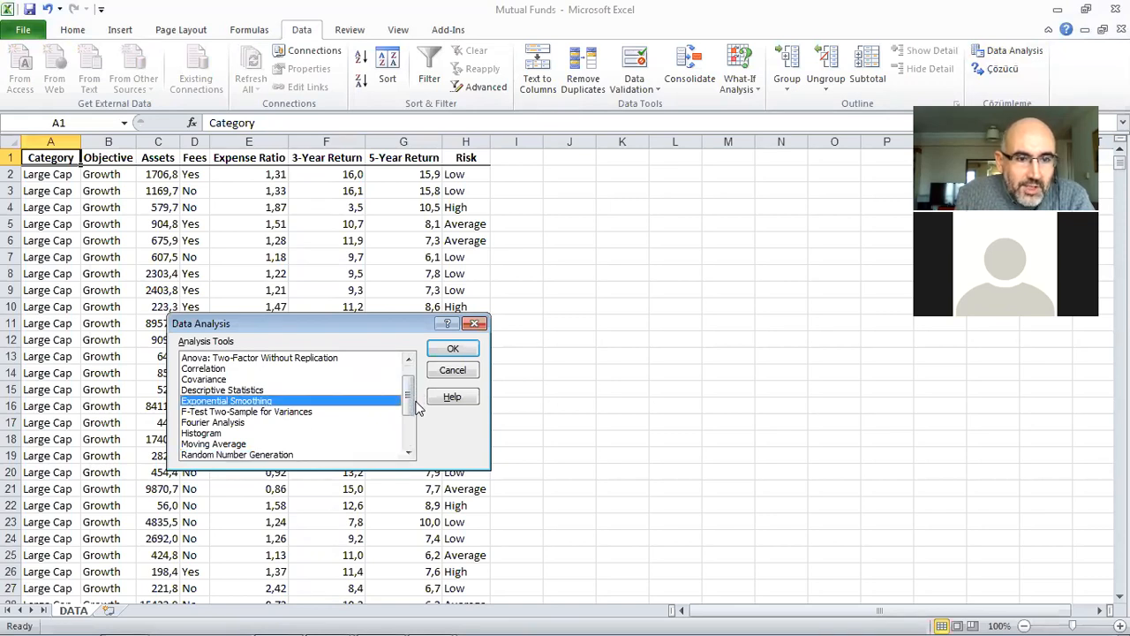
pyautogui.moveTo(415, 412); pyautogui.dragTo(380, 412)
pyautogui.click(358, 414)
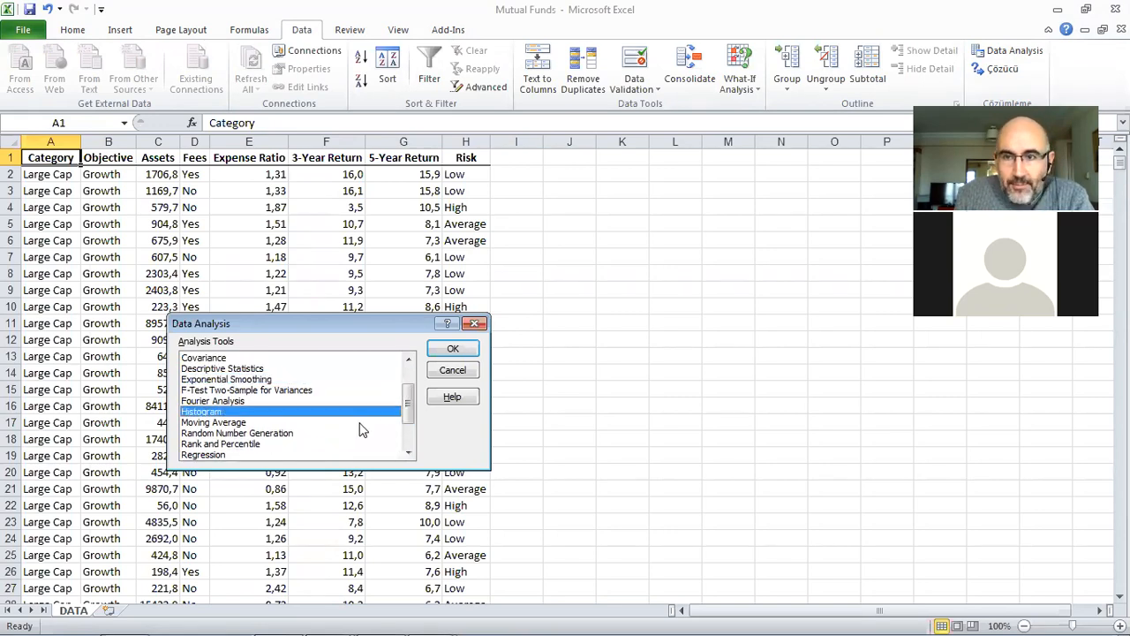
pyautogui.click(451, 350)
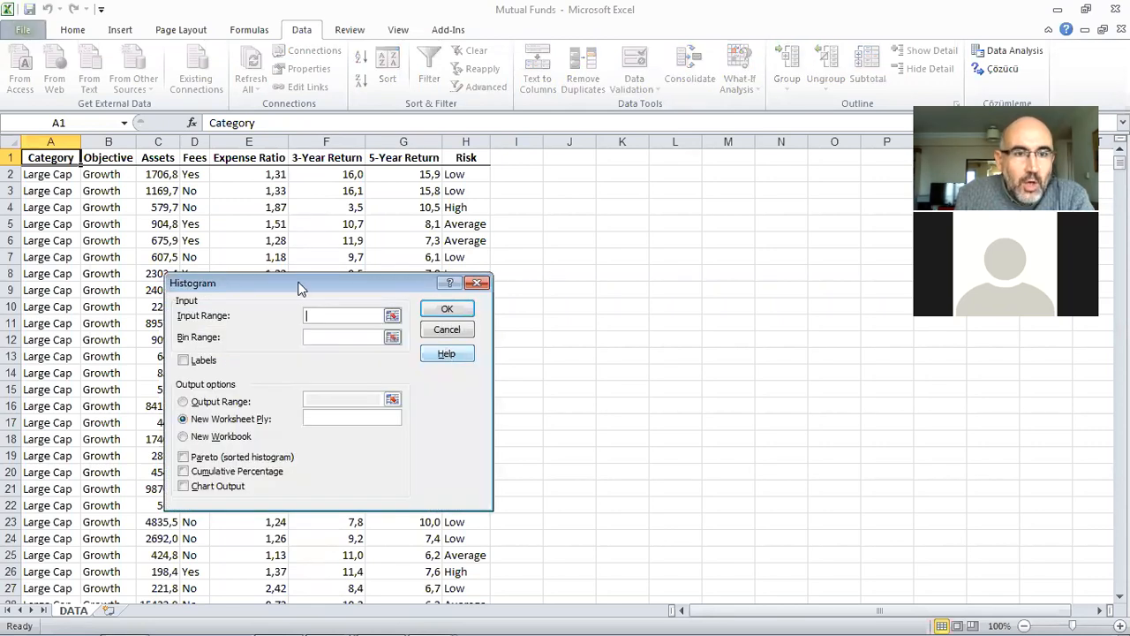
# Step: Set the histogram's input range to the Assets column including its header, $C$1:$C$869
pyautogui.moveTo(301, 288); pyautogui.dragTo(647, 201)
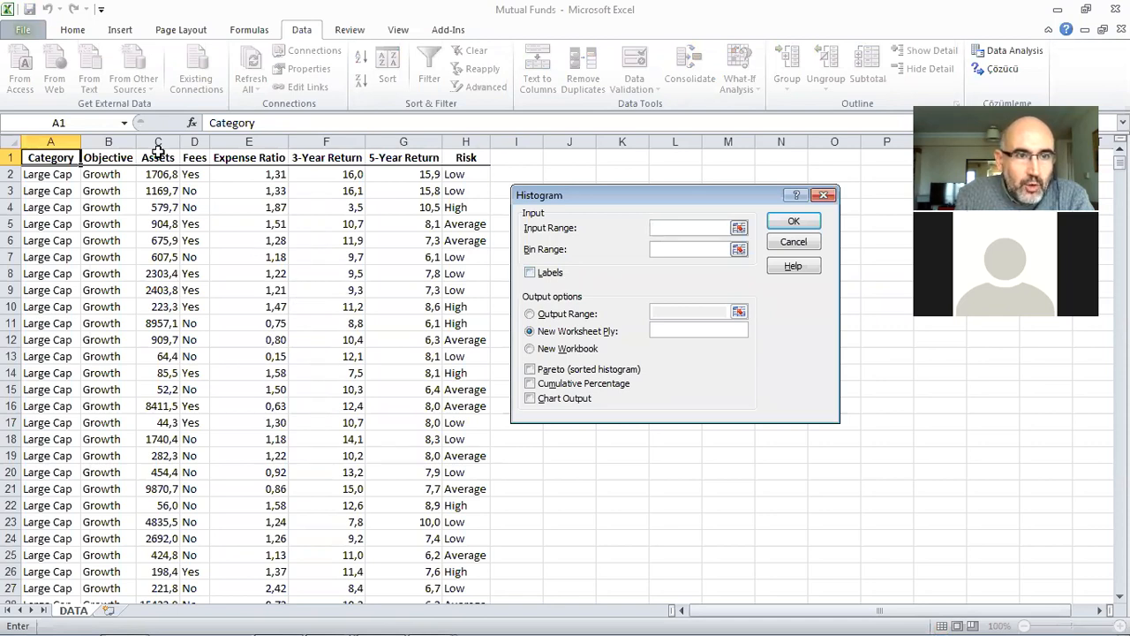
pyautogui.moveTo(155, 156); pyautogui.dragTo(155, 569)
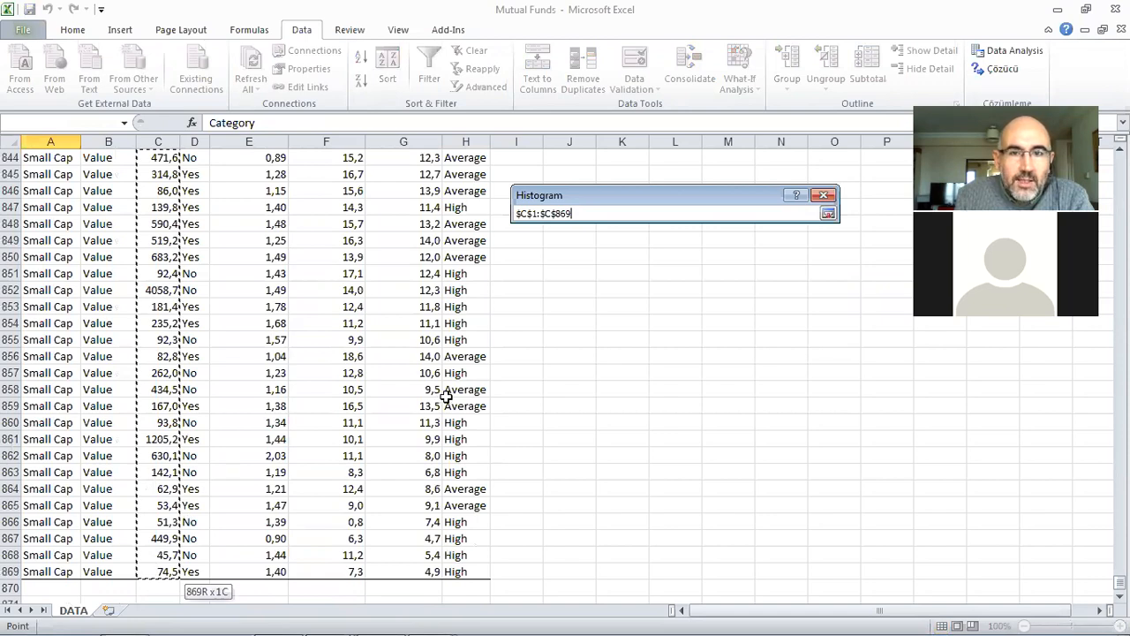
pyautogui.press('Return')
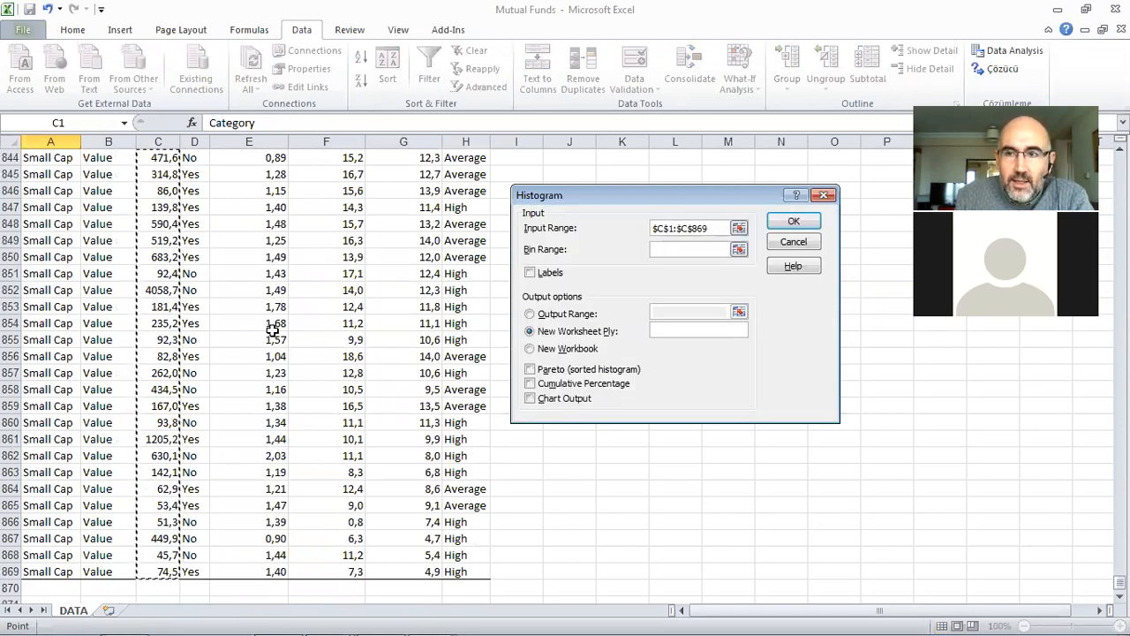
pyautogui.scroll(2, 270, 331)
pyautogui.scroll(1, 274, 330)
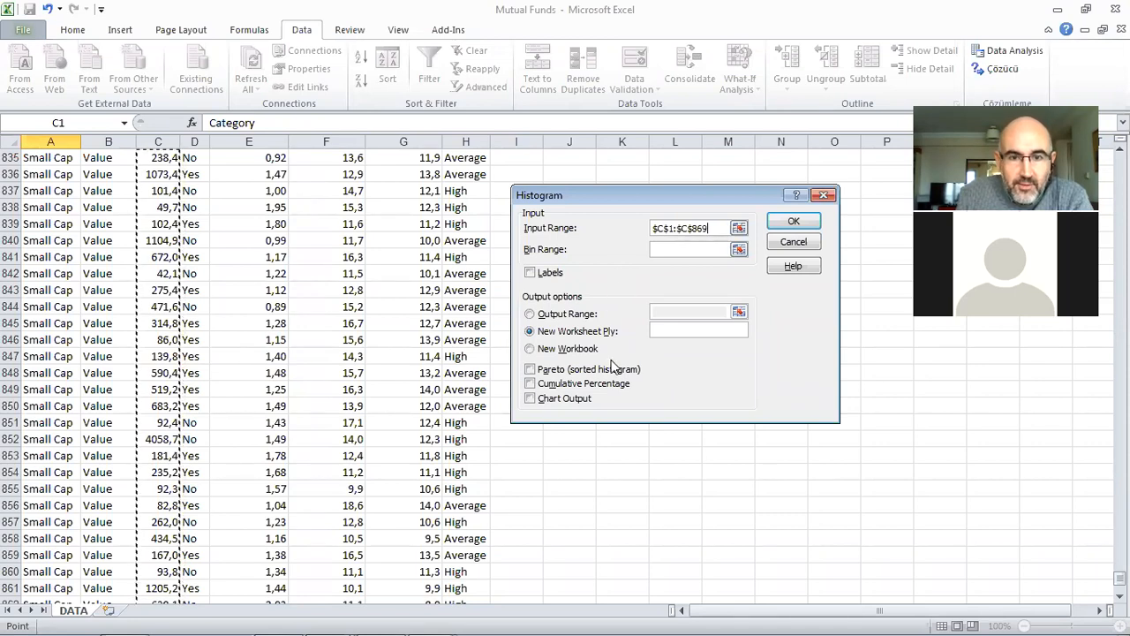
# Step: Enable Chart Output and Labels, and generate the histogram on a new worksheet with the bin range left empty
pyautogui.click(533, 400)
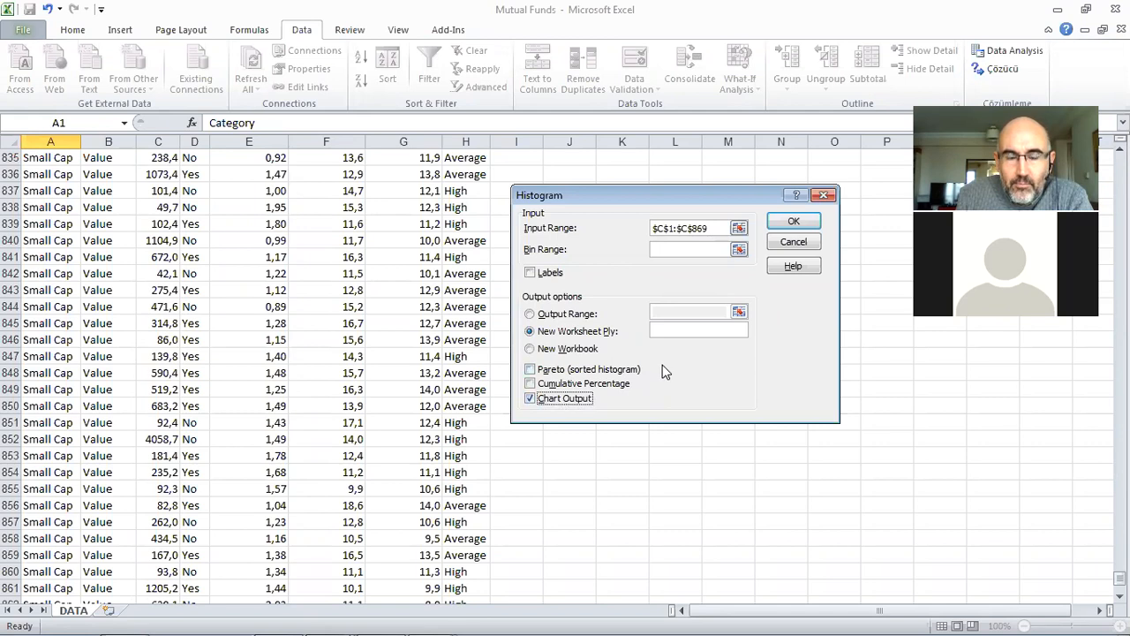
pyautogui.click(531, 273)
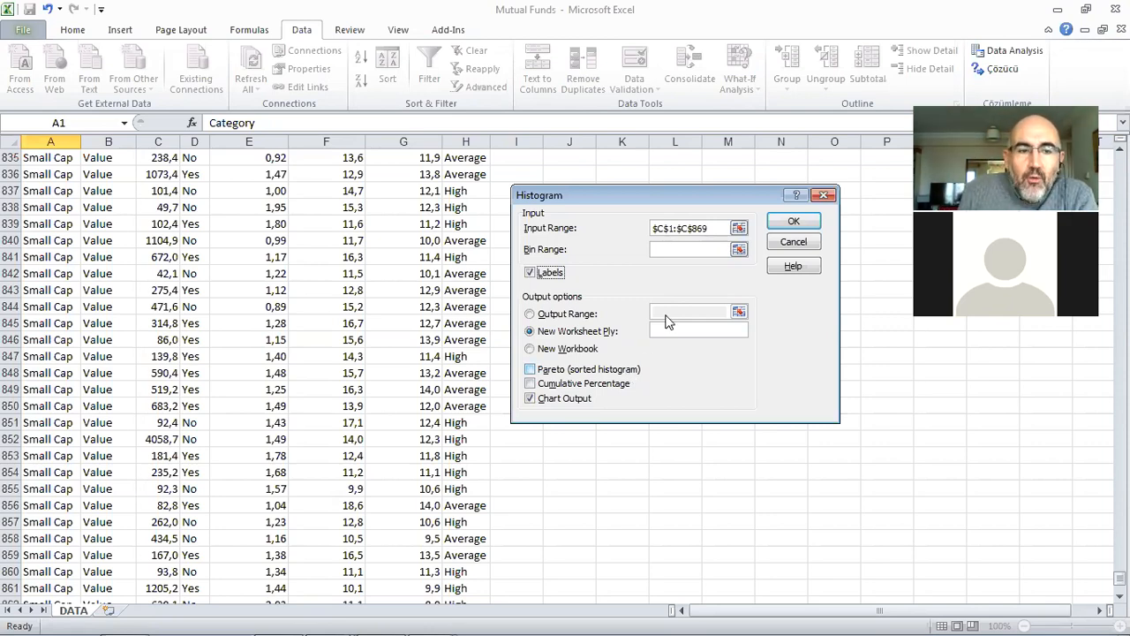
pyautogui.click(791, 222)
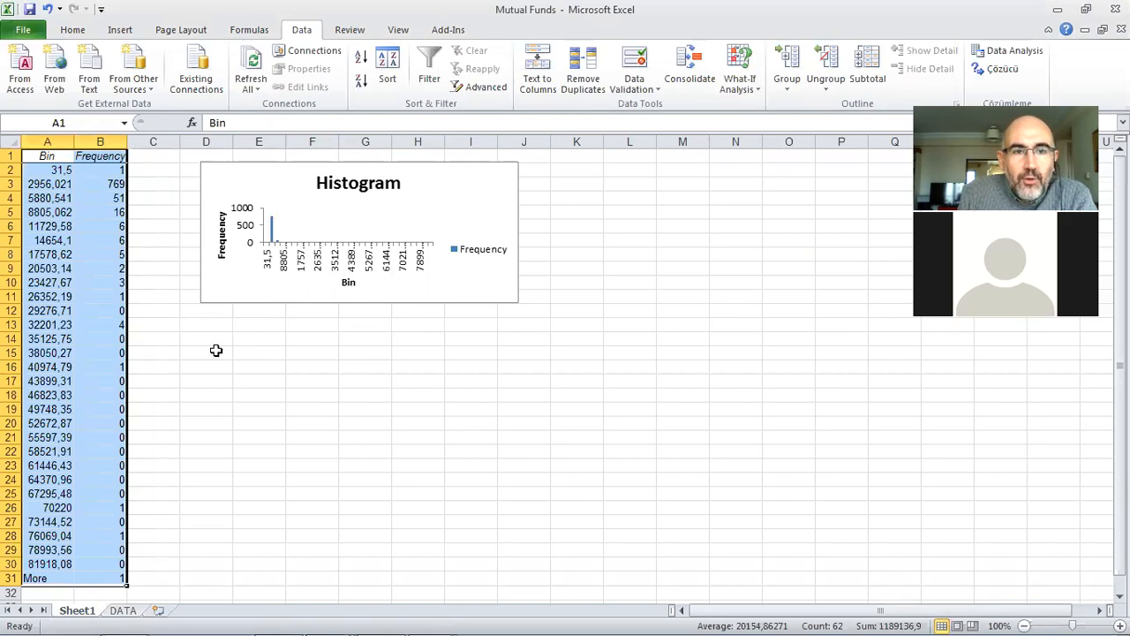
# Step: Enlarge the histogram chart to reach about column L, row 29, and check the frequencies in B26, B31 and B3
pyautogui.click(456, 203)
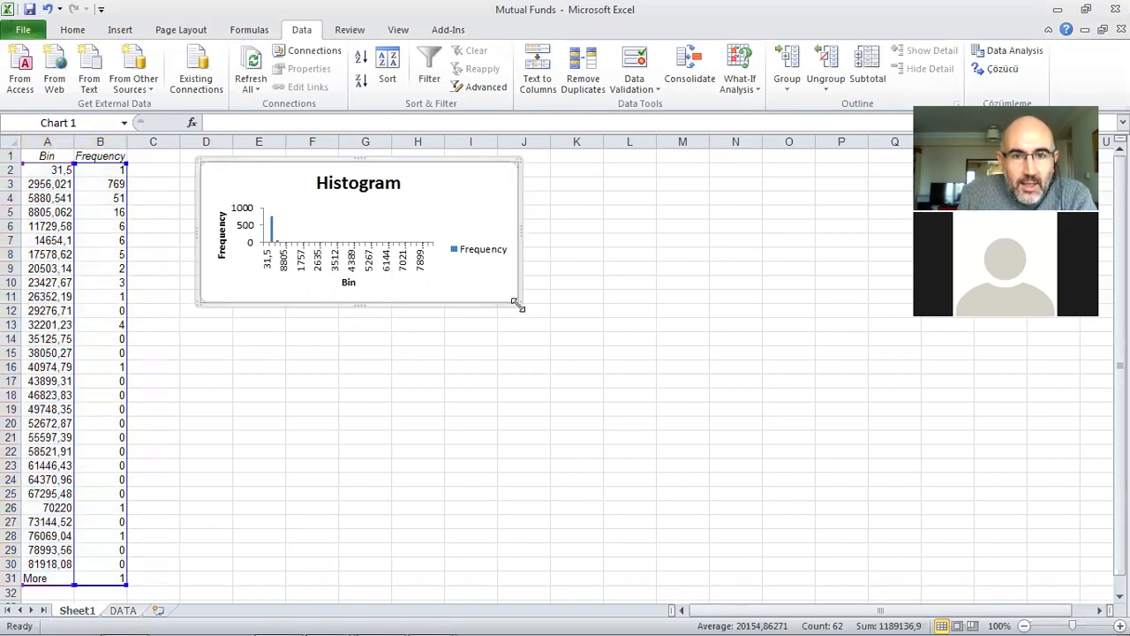
pyautogui.moveTo(514, 301); pyautogui.dragTo(648, 551)
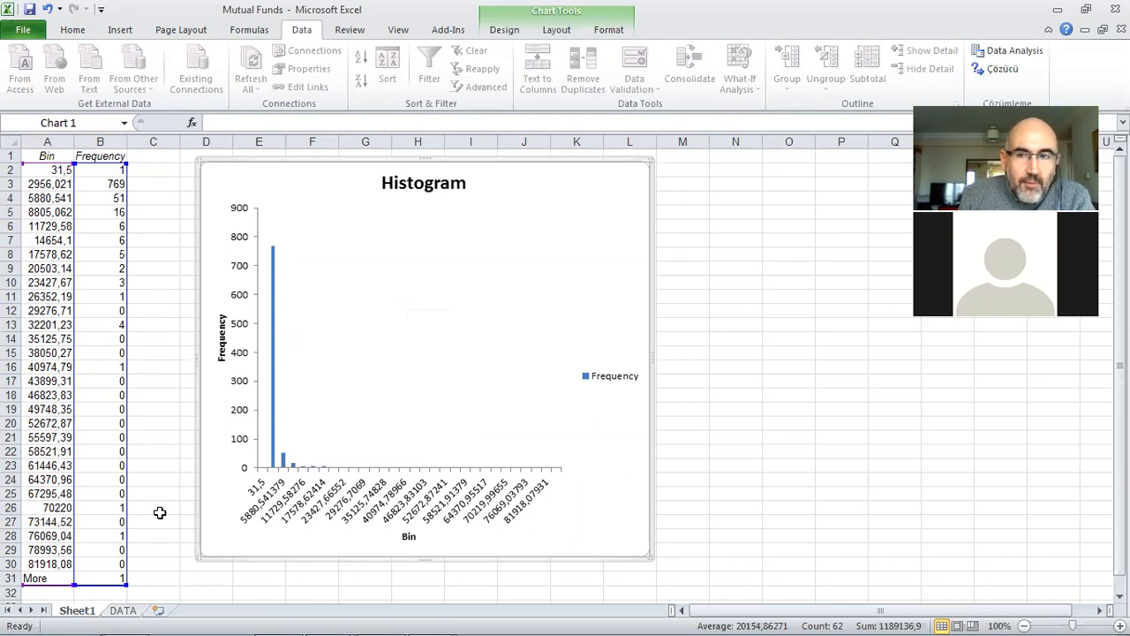
pyautogui.click(103, 508)
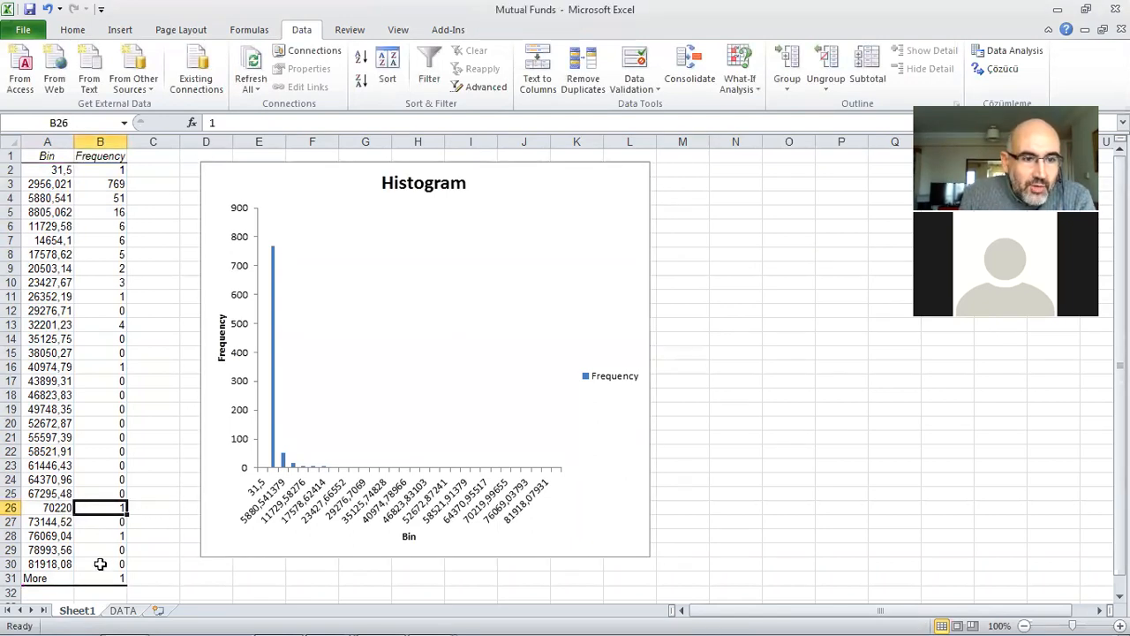
pyautogui.click(101, 577)
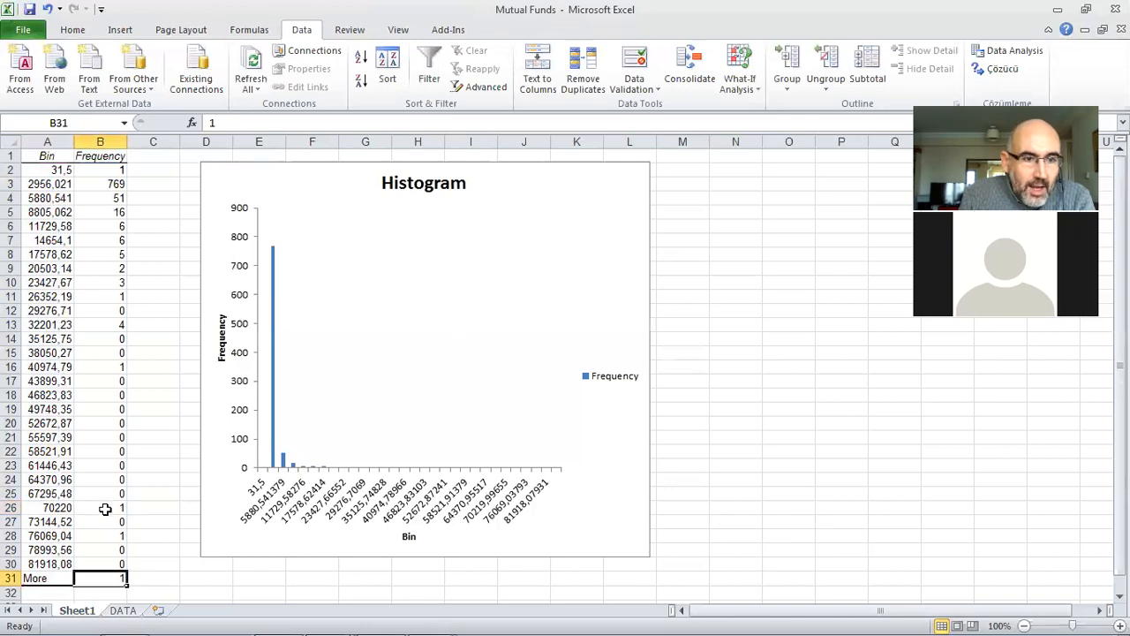
pyautogui.click(98, 183)
pyautogui.click(48, 184)
pyautogui.click(89, 183)
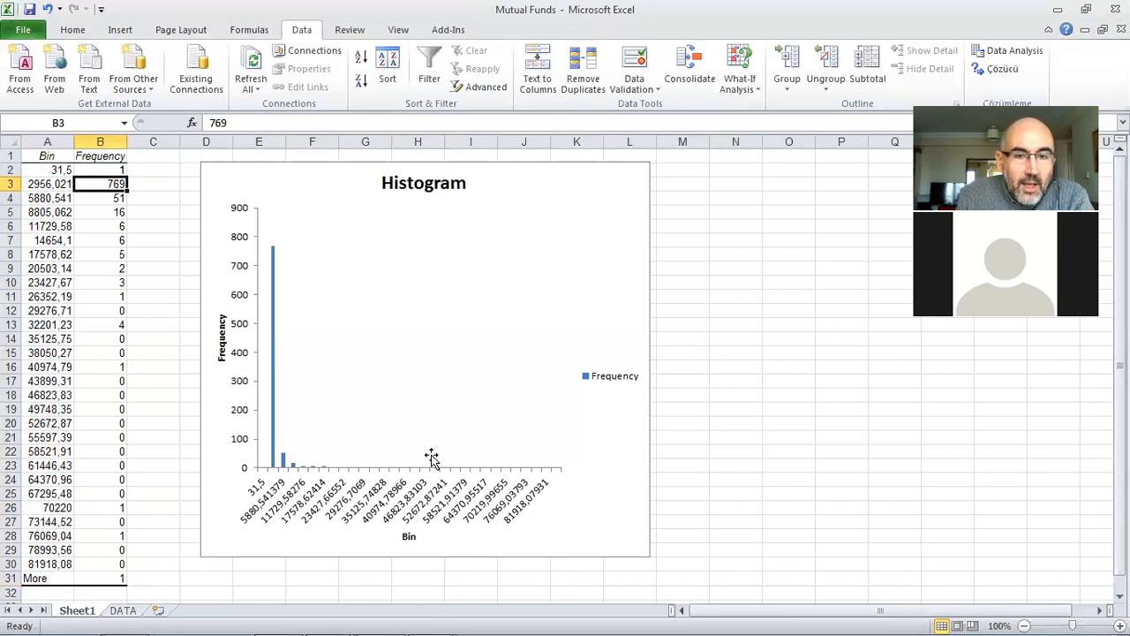
# Step: Enlarge the histogram chart slightly to about row 31 and delete its Frequency legend
pyautogui.click(628, 536)
pyautogui.moveTo(645, 556); pyautogui.dragTo(672, 584)
pyautogui.click(631, 397)
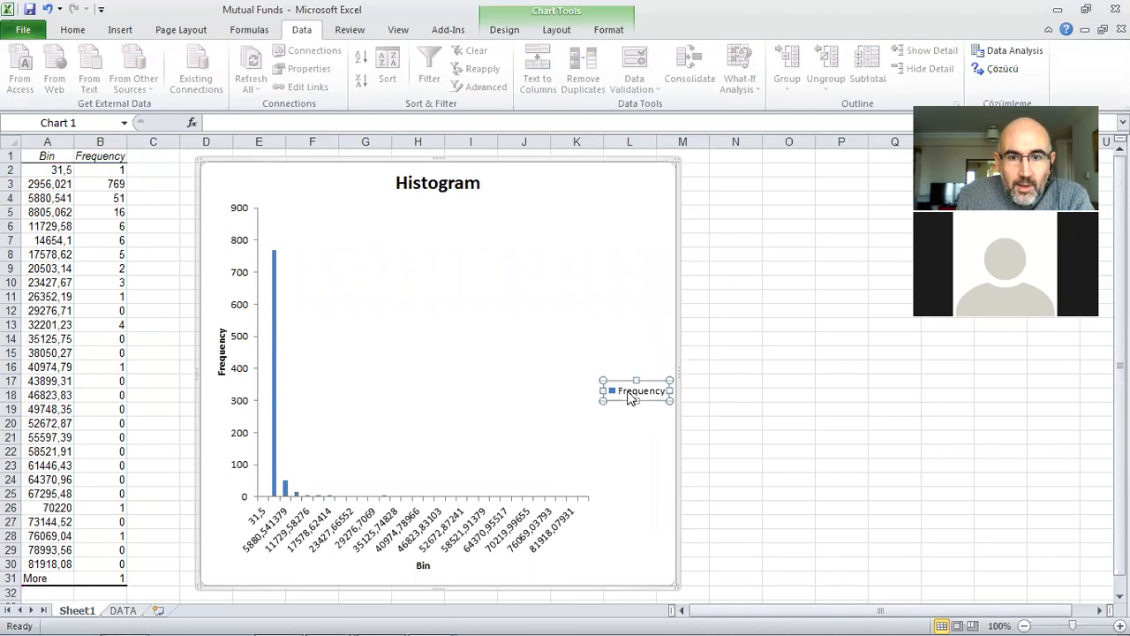
pyautogui.rightClick(630, 398)
pyautogui.click(643, 399)
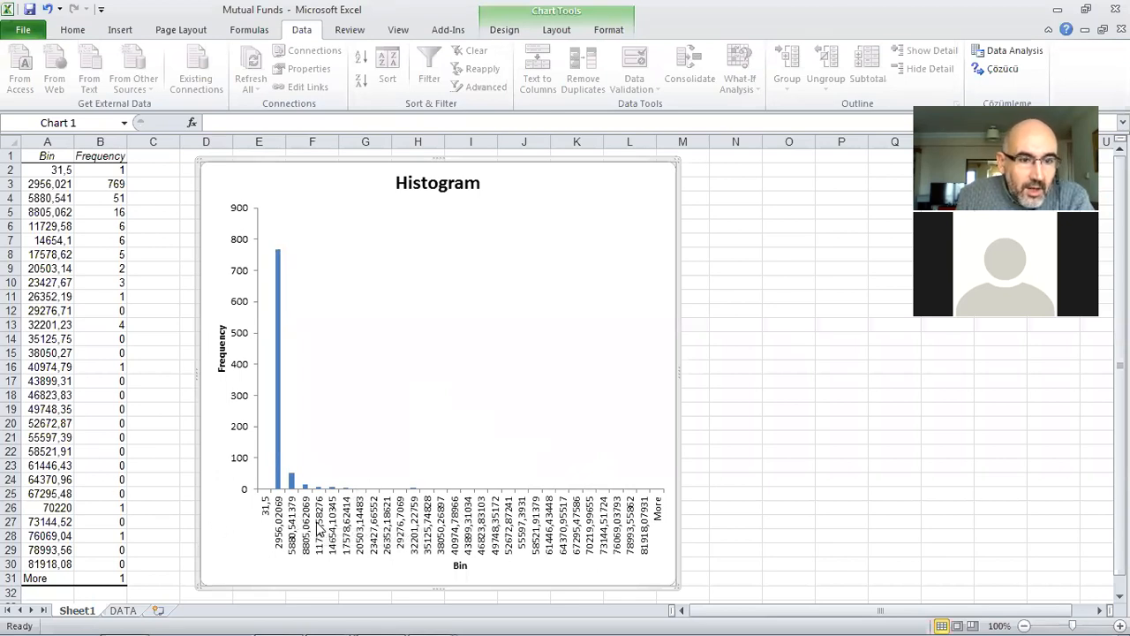
# Step: Format the bin values in A2:A30 as Number with 0 decimal places
pyautogui.moveTo(46, 170); pyautogui.dragTo(51, 556)
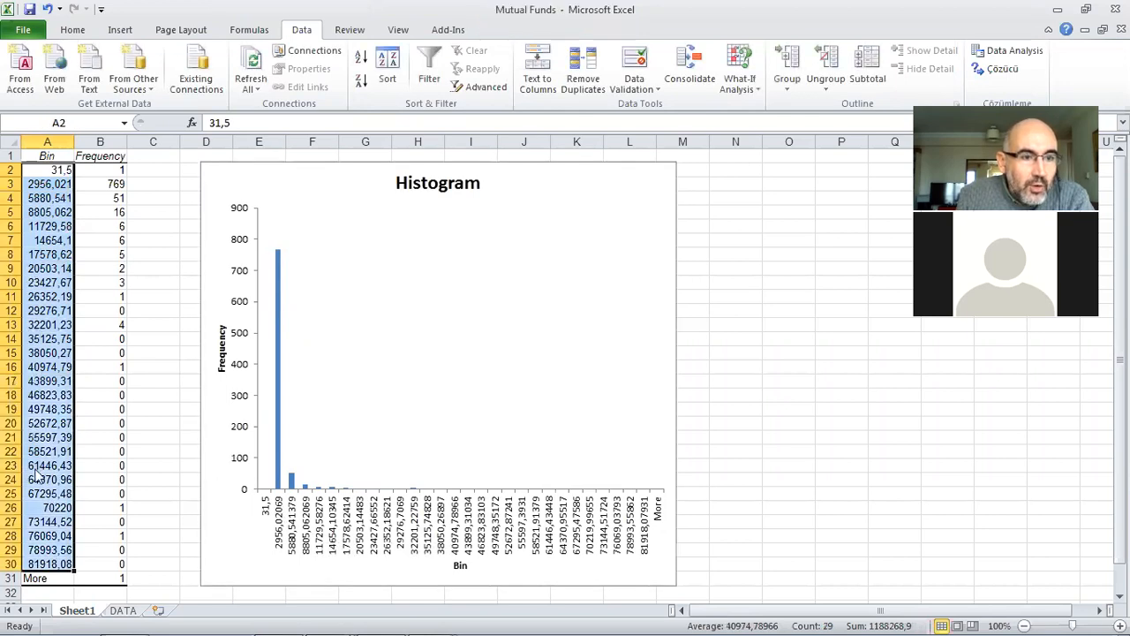
pyautogui.rightClick(36, 476)
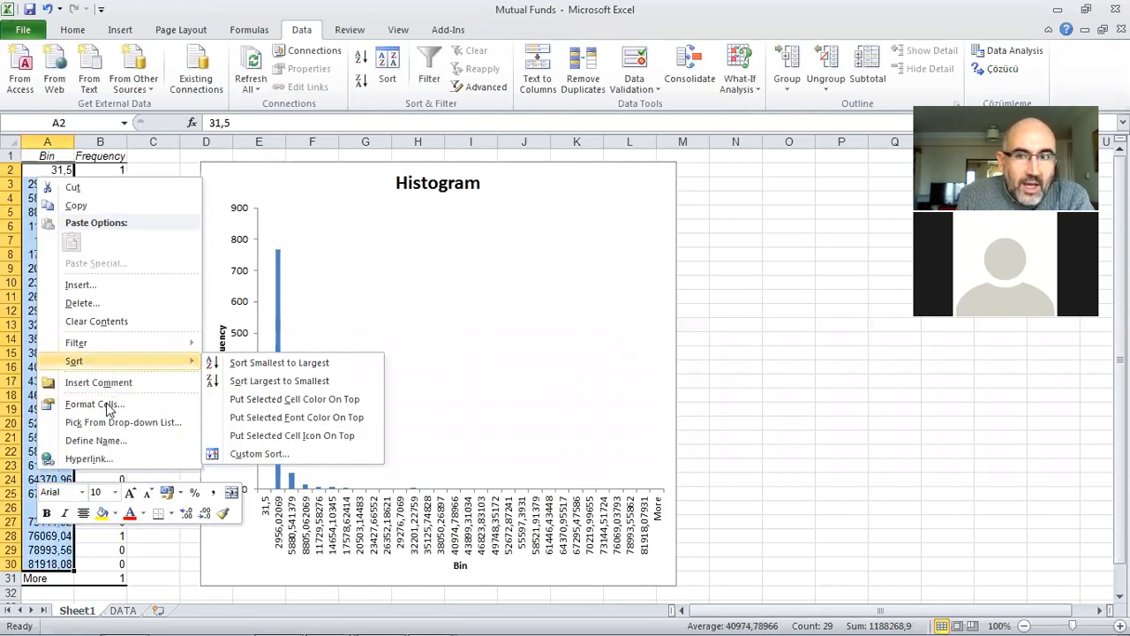
pyautogui.click(106, 406)
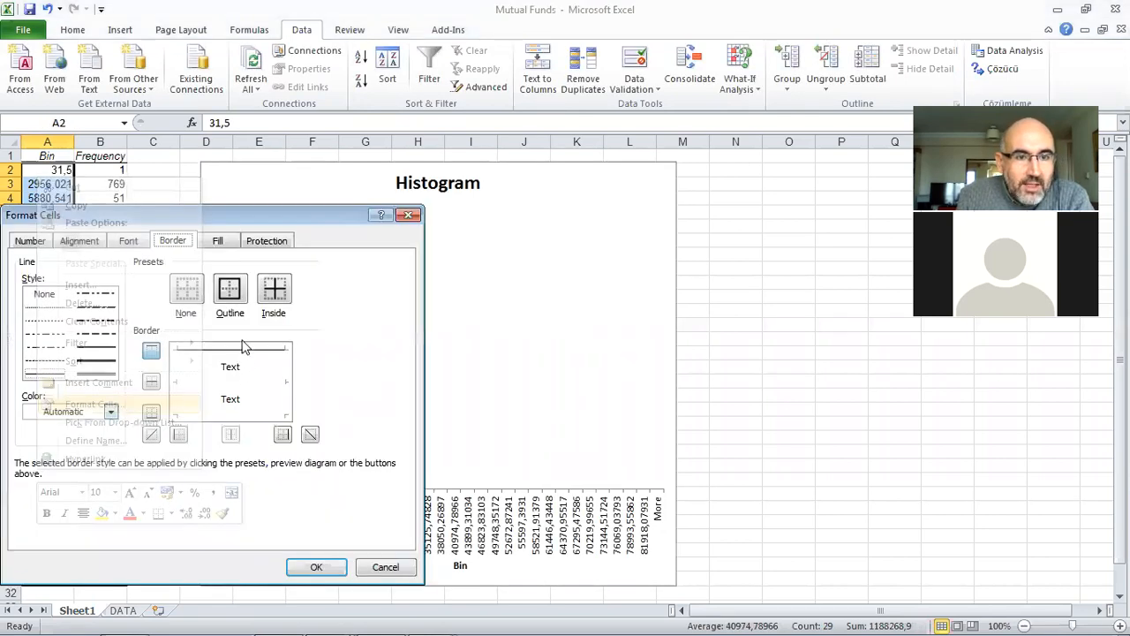
pyautogui.click(30, 242)
pyautogui.click(64, 288)
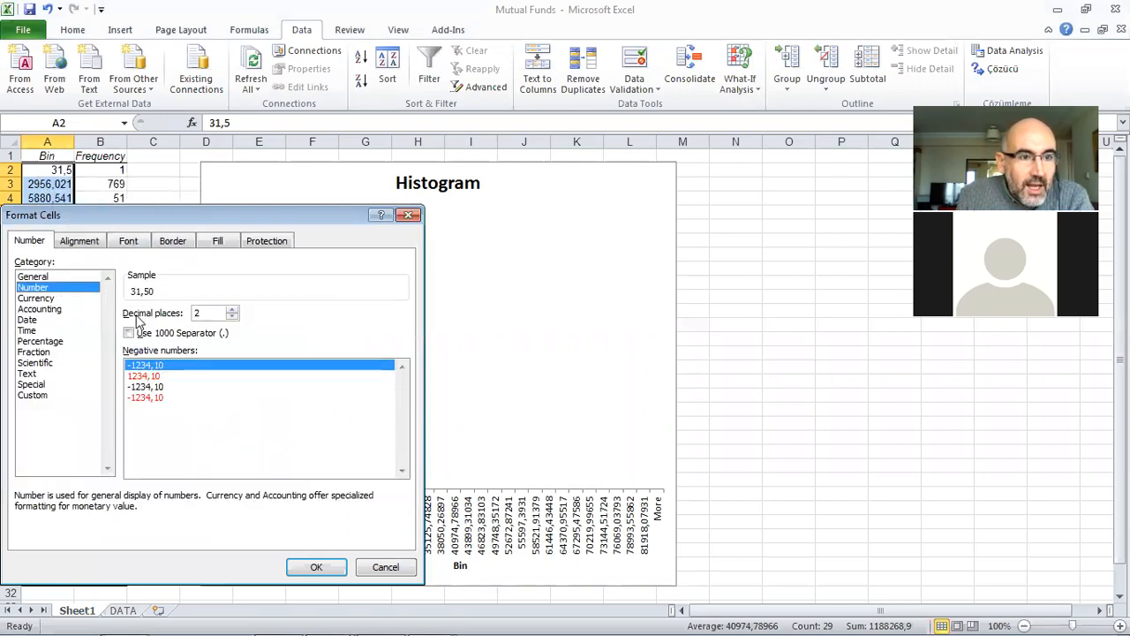
pyautogui.click(232, 318)
pyautogui.click(232, 318)
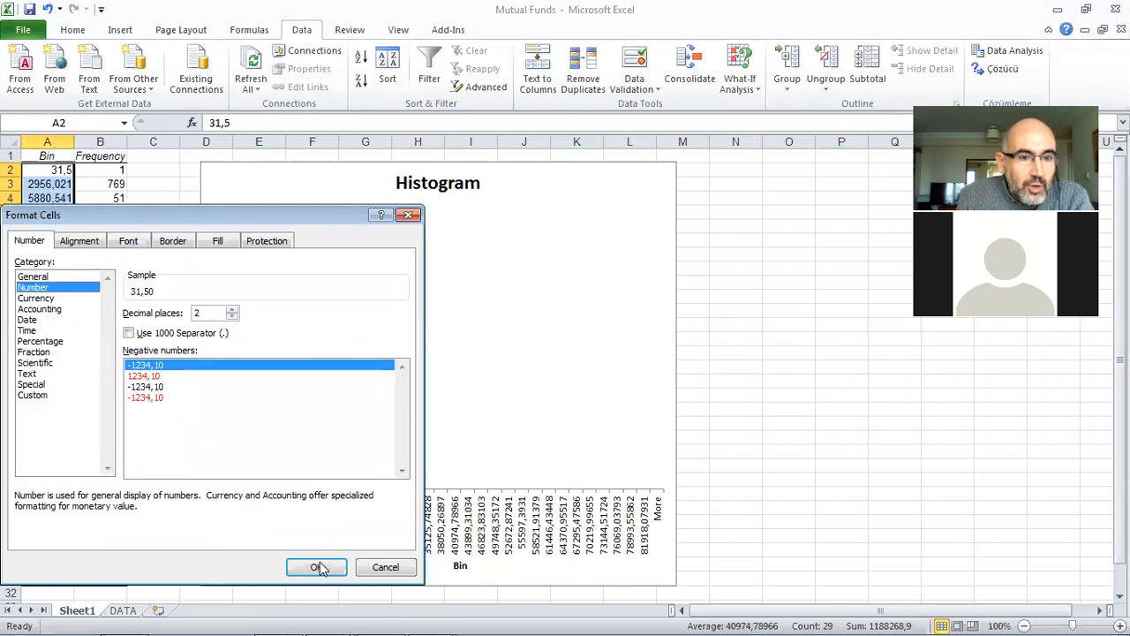
pyautogui.click(316, 567)
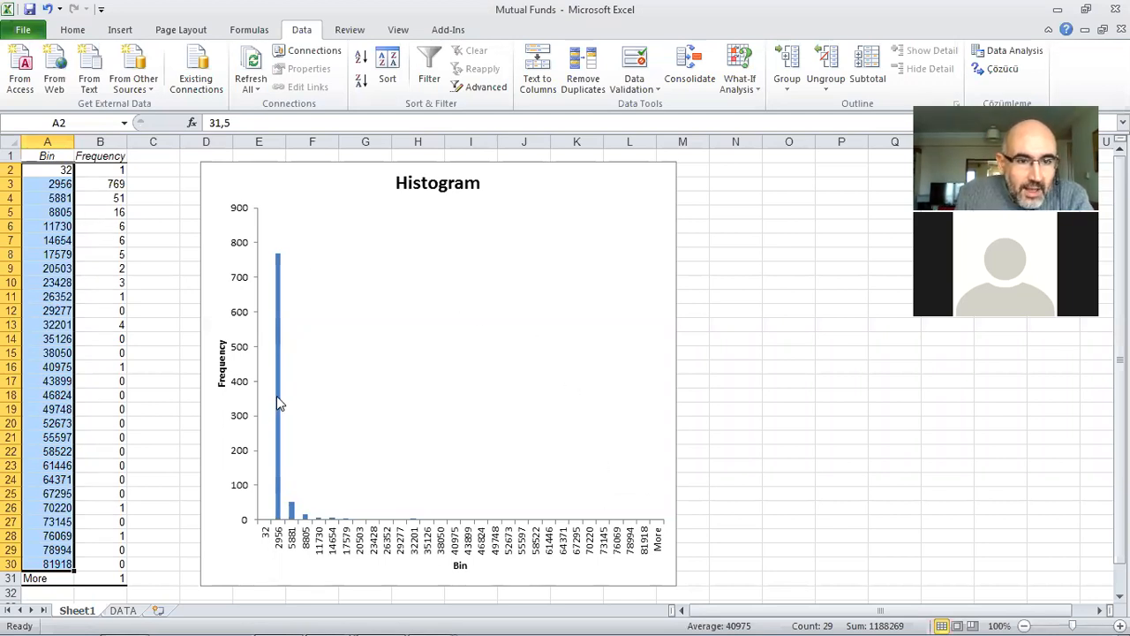
# Step: Set the gap width of the histogram's Frequency series to 0%
pyautogui.click(276, 511)
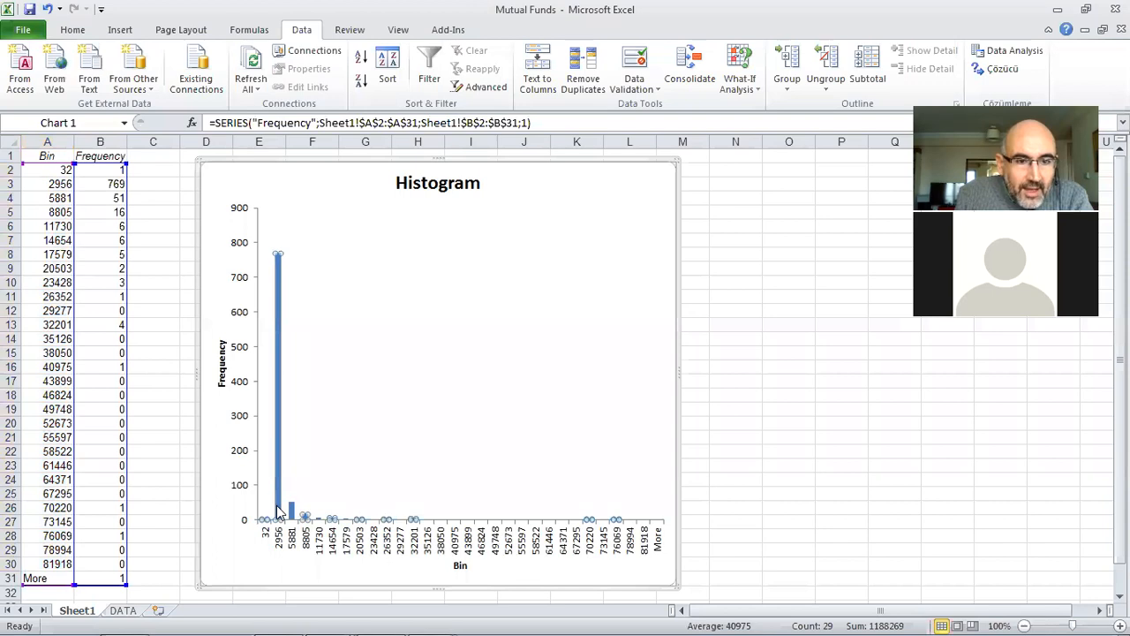
pyautogui.rightClick(276, 511)
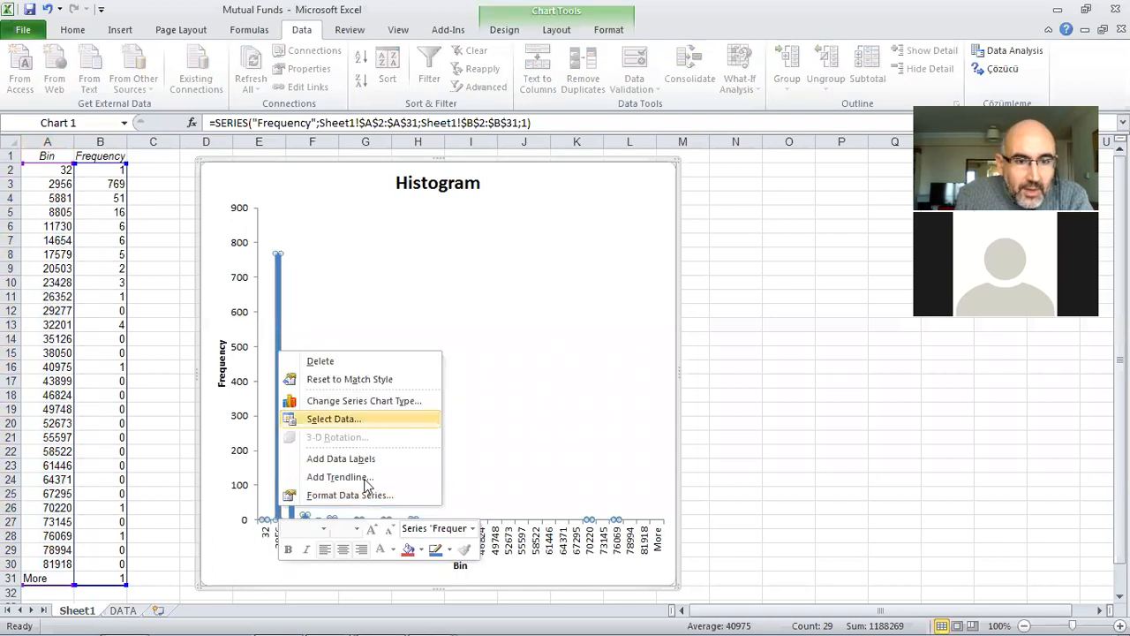
pyautogui.click(373, 492)
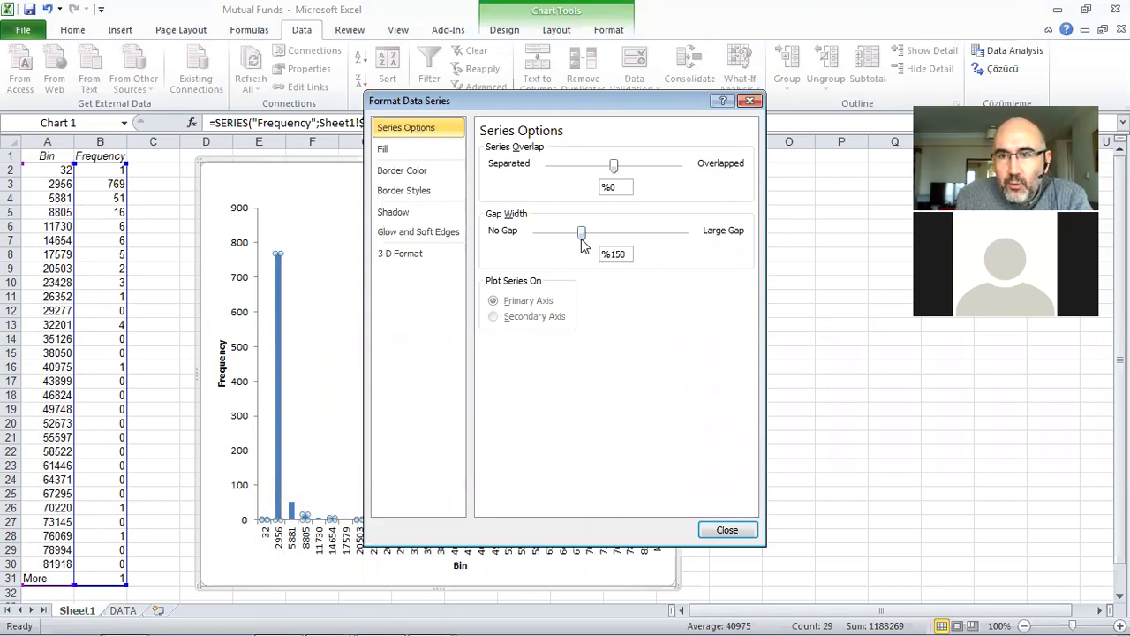
pyautogui.moveTo(581, 239); pyautogui.dragTo(528, 252)
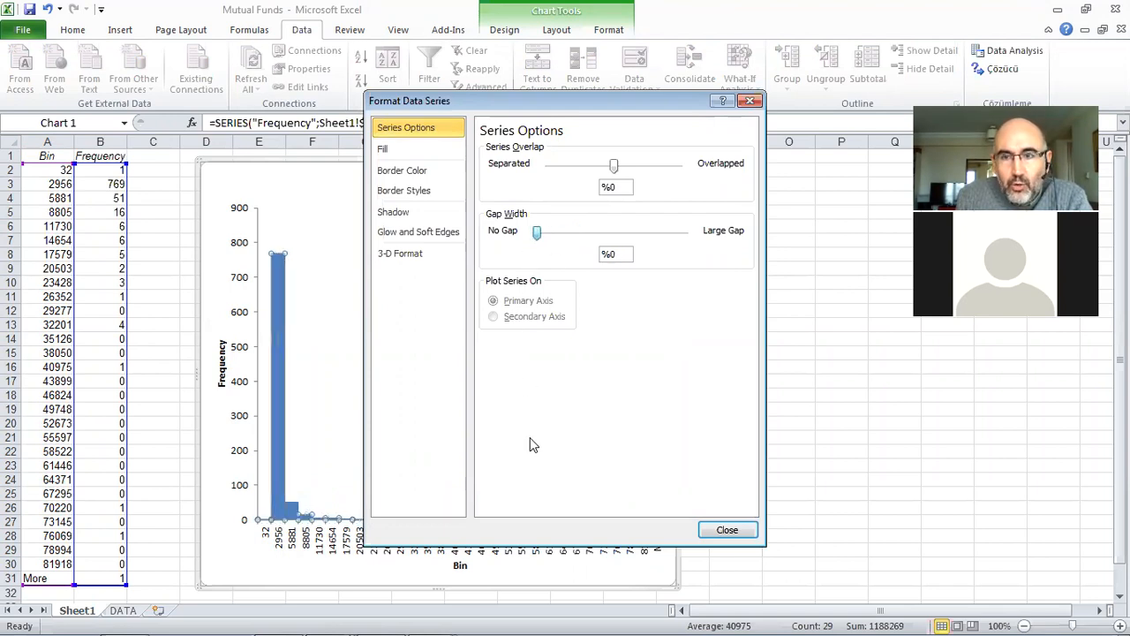
pyautogui.click(727, 530)
pyautogui.click(706, 481)
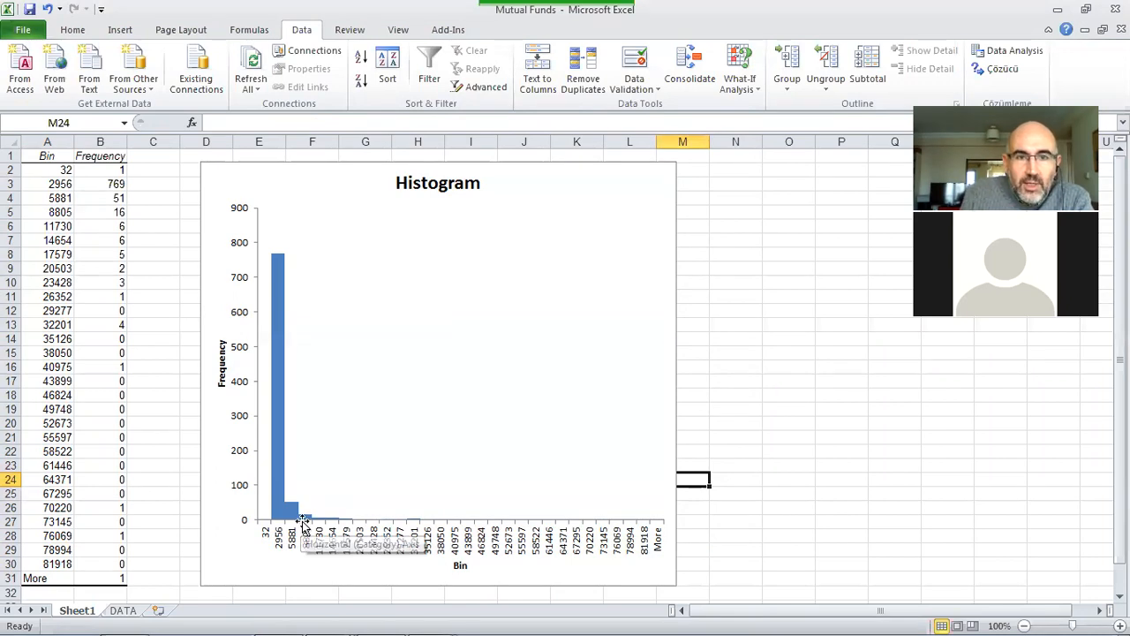
# Step: Replace the chart title with "Mutual Fund Assets"
pyautogui.click(424, 177)
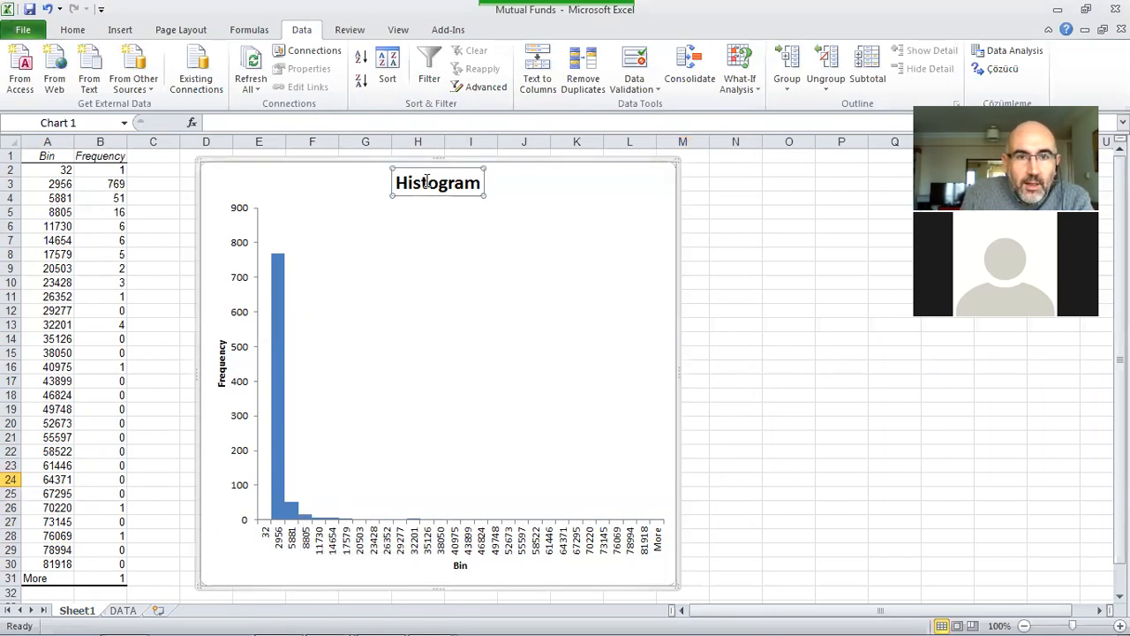
pyautogui.click(481, 181)
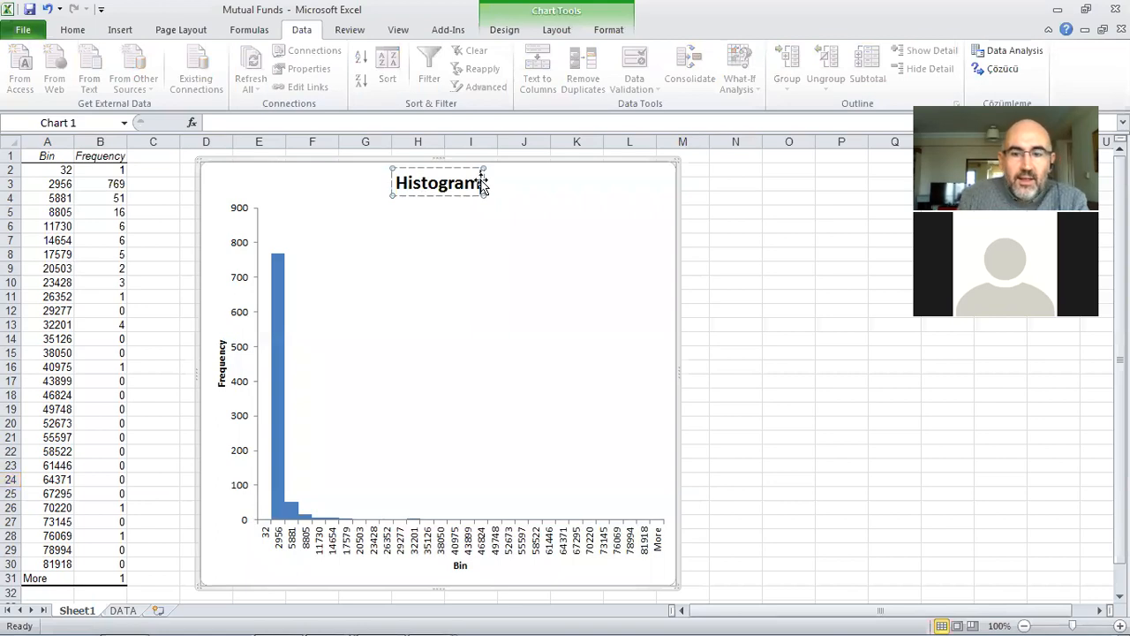
pyautogui.press('BackSpace')
pyautogui.press('BackSpace')
pyautogui.press('BackSpace')
pyautogui.press('BackSpace')
pyautogui.press('BackSpace')
pyautogui.press('BackSpace')
pyautogui.press('BackSpace')
pyautogui.press('BackSpace')
pyautogui.press('BackSpace')
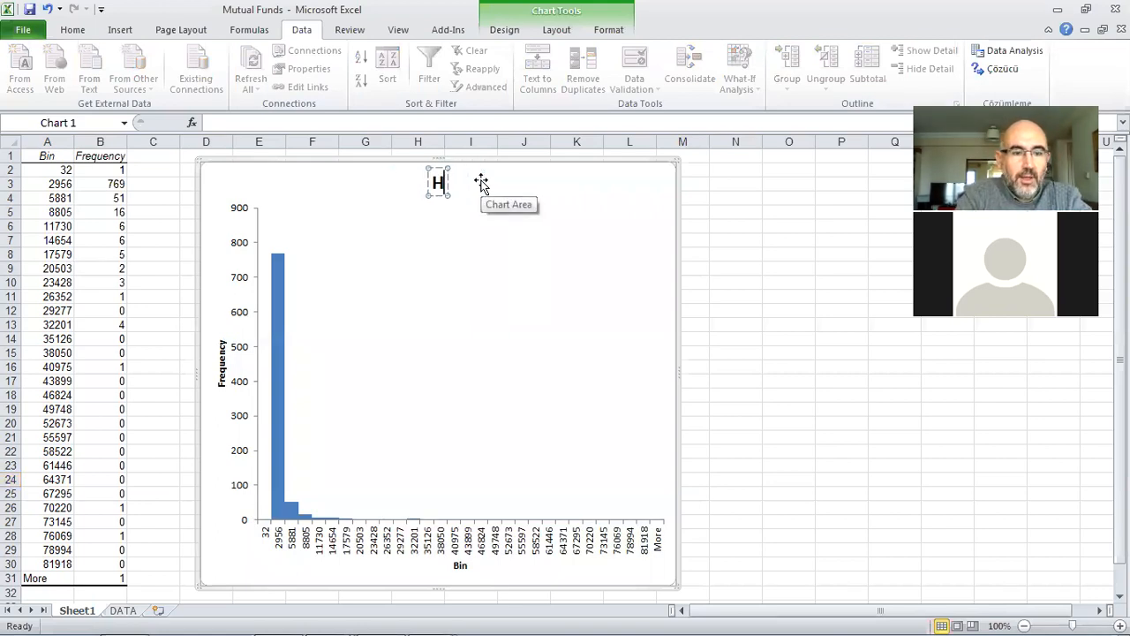
pyautogui.write('Mutual')
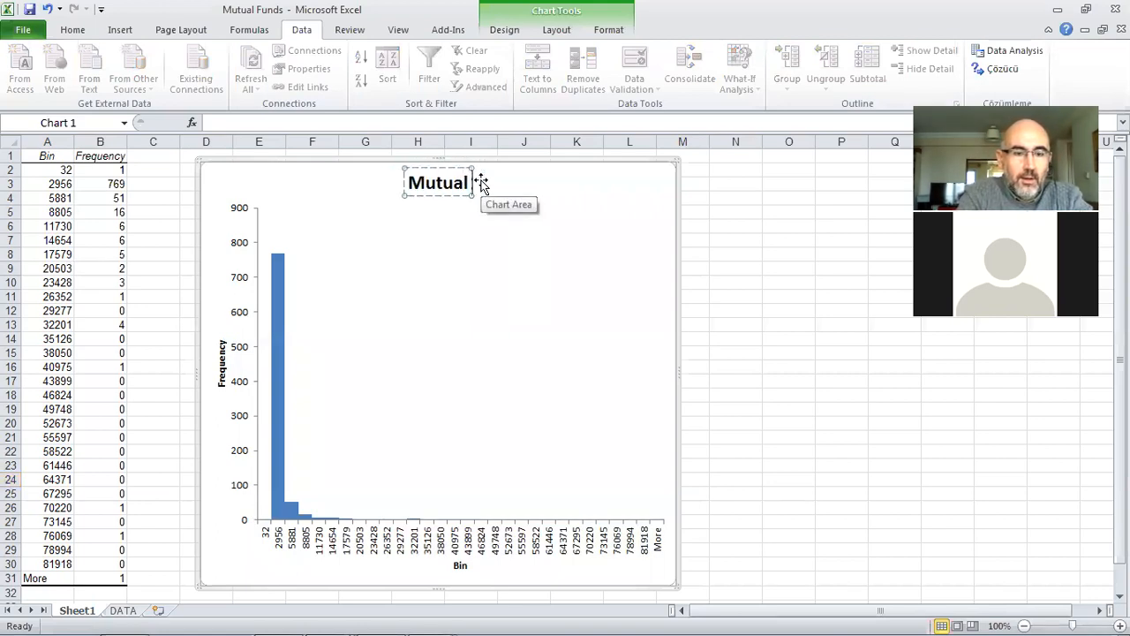
pyautogui.write(' Fund Ass')
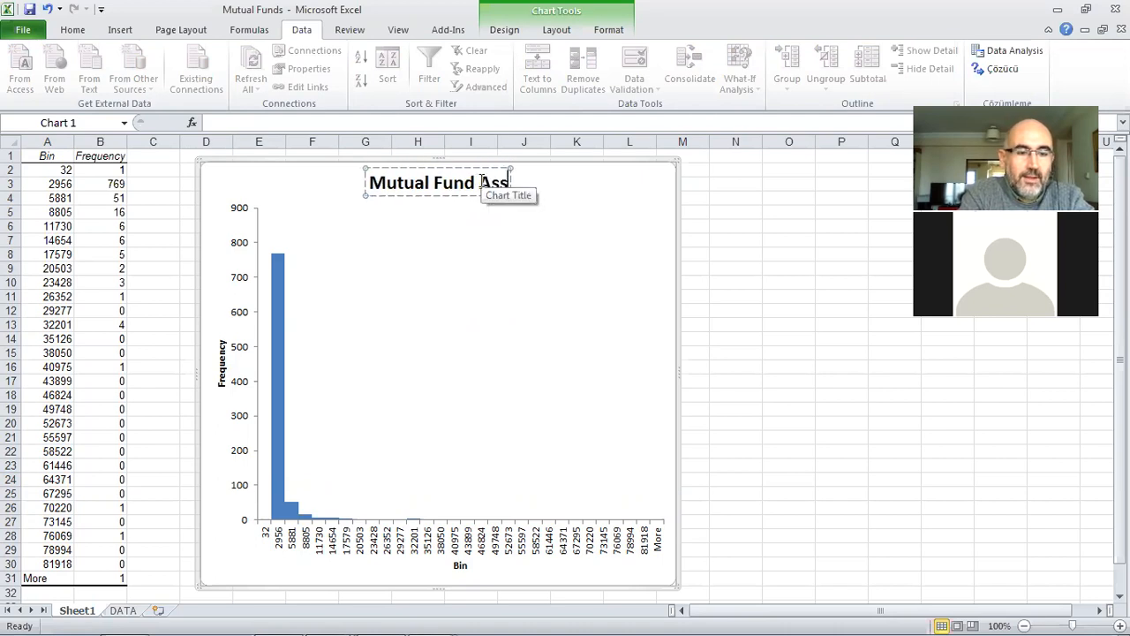
pyautogui.write('ets')
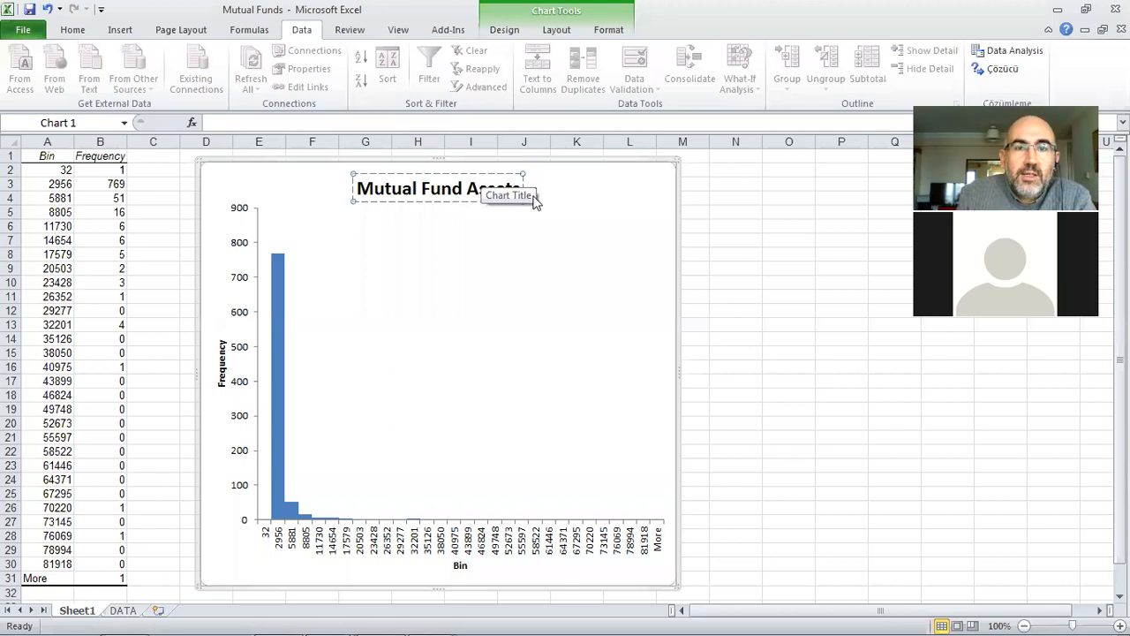
# Step: Examine the tallest frequency bar and its bin labels in the Mutual Fund Assets histogram
pyautogui.click(606, 201)
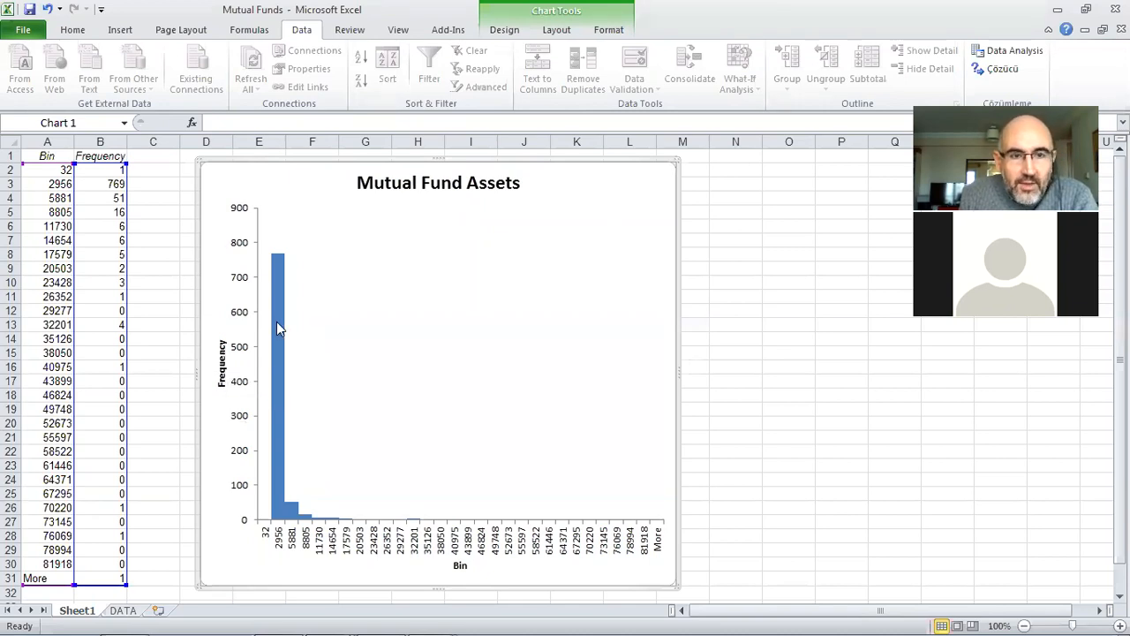
pyautogui.moveTo(277, 323)
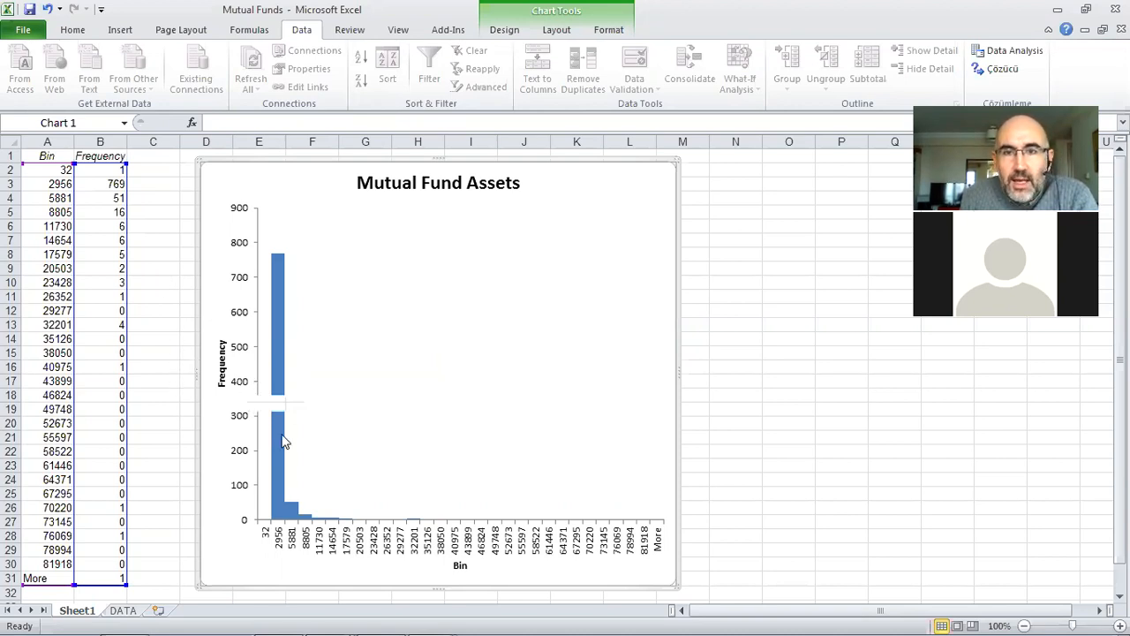
pyautogui.moveTo(284, 442)
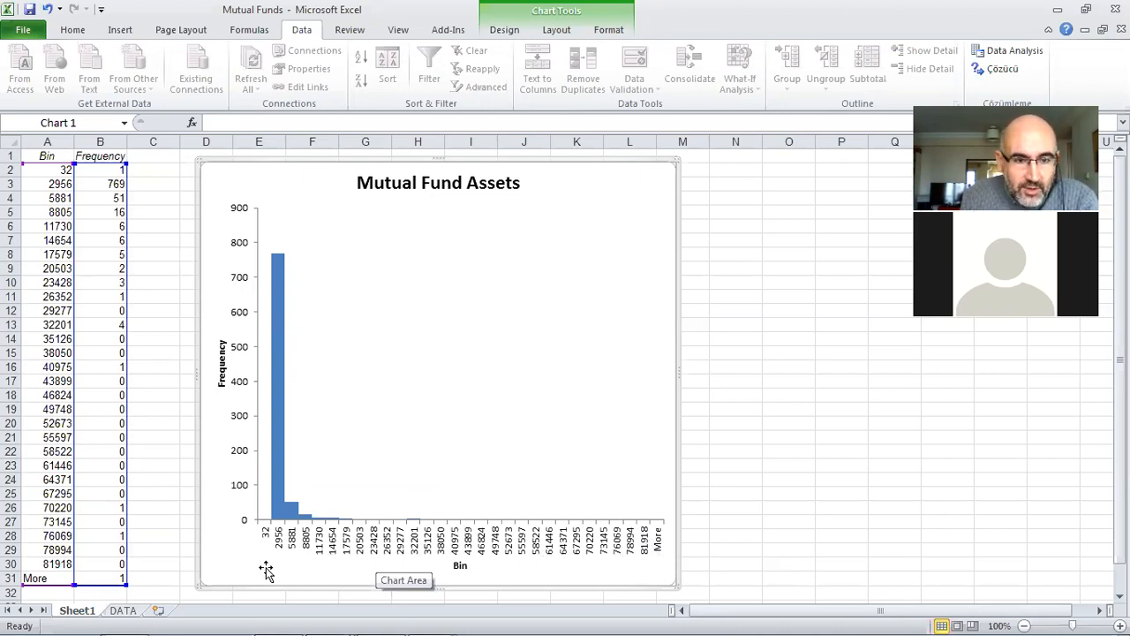
pyautogui.moveTo(273, 394)
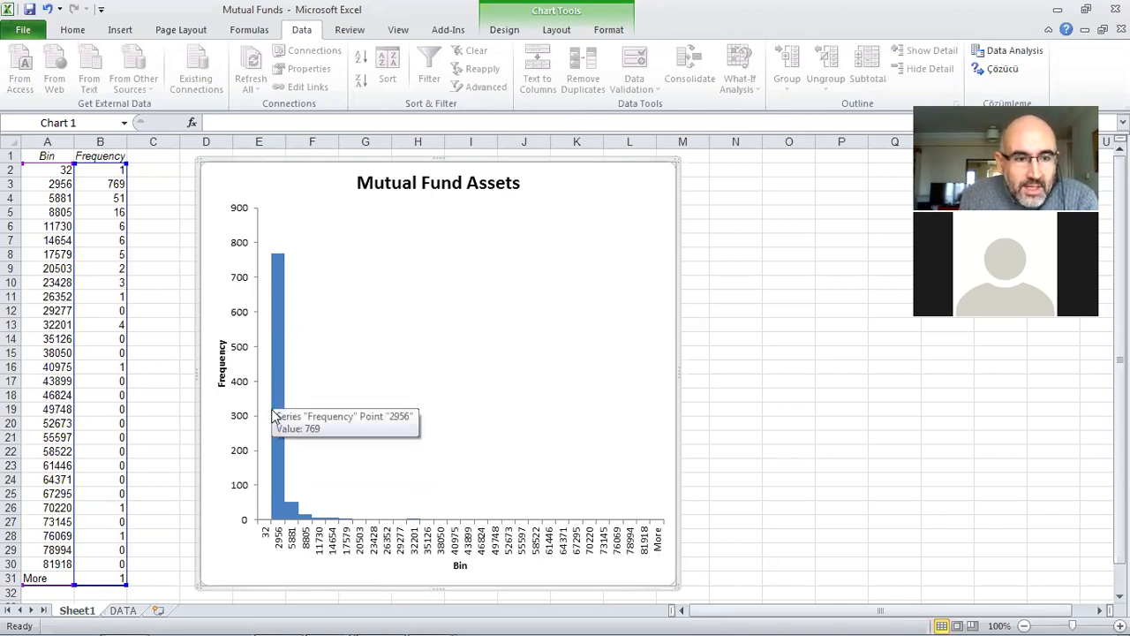
# Step: On the DATA sheet, enter the heading "Bins" in K2 and the first bin value 1000 in K3
pyautogui.click(123, 610)
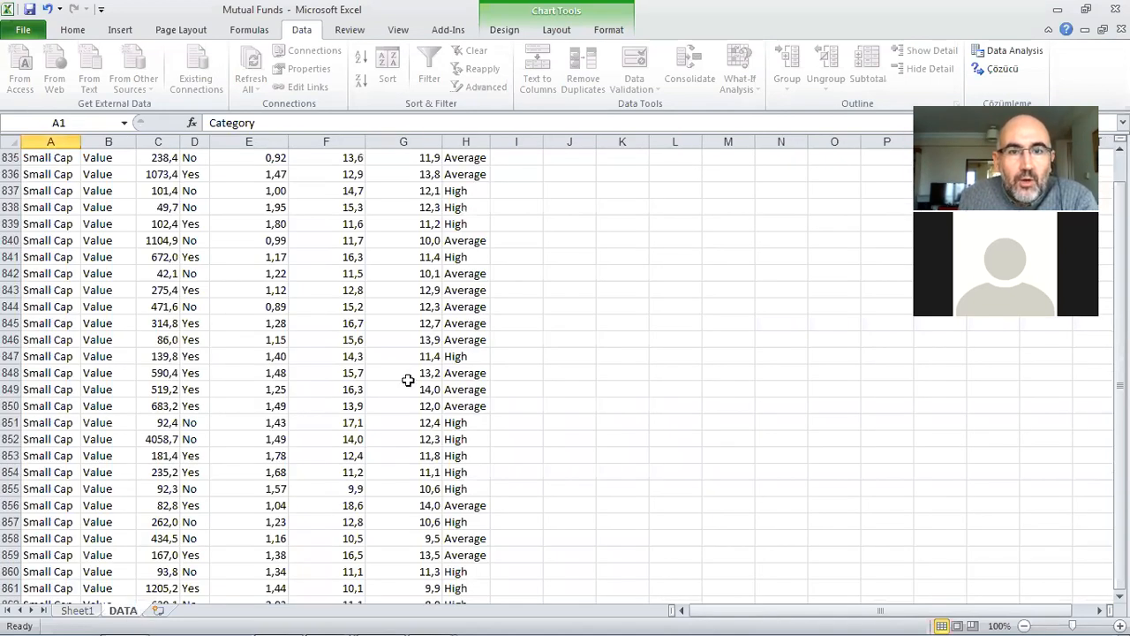
pyautogui.scroll(11, 916, 480)
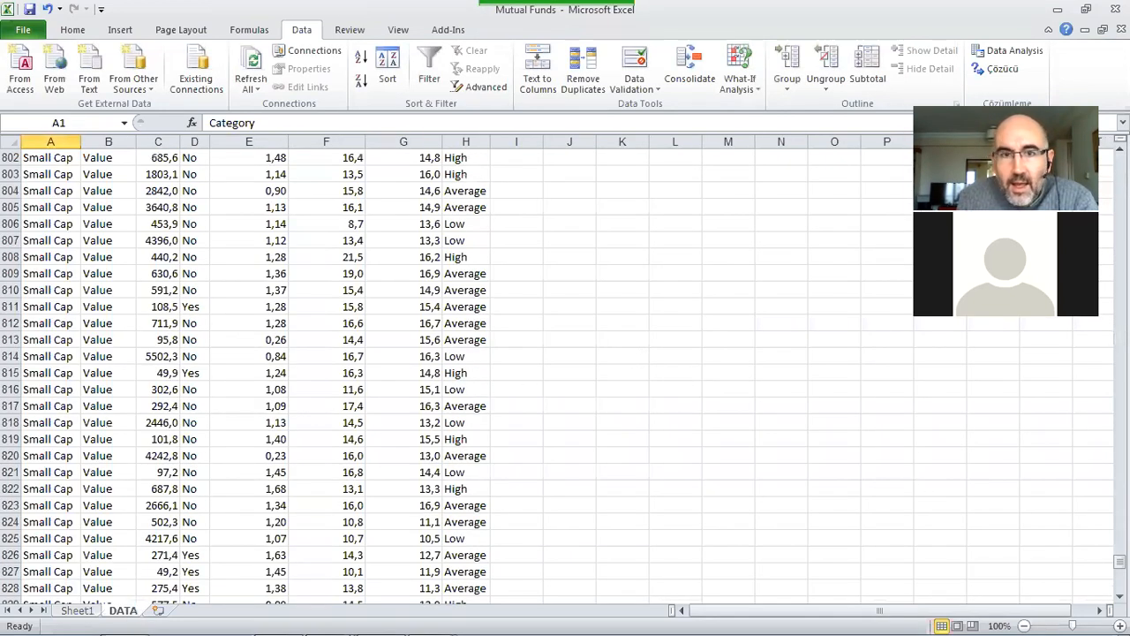
pyautogui.hotkey('ctrl', 'Home')
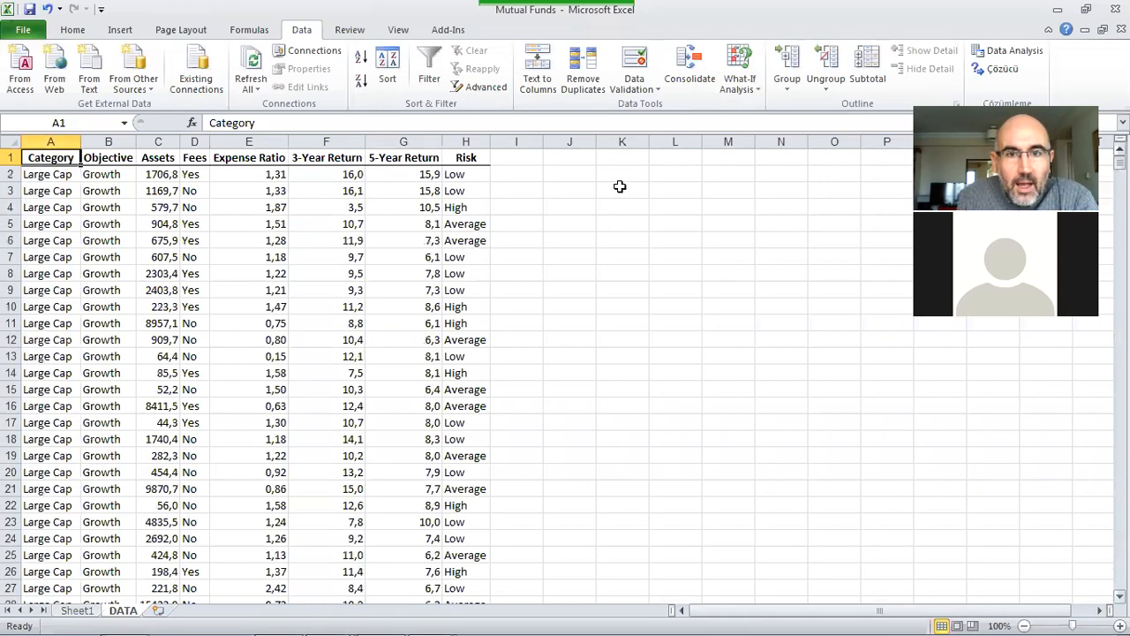
pyautogui.click(617, 192)
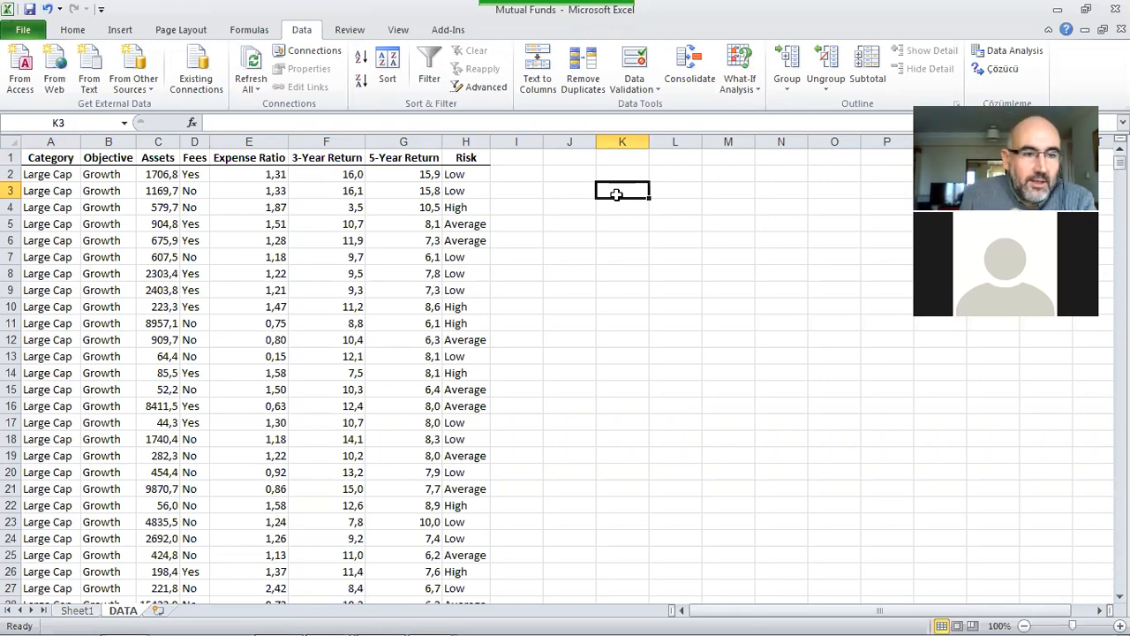
pyautogui.click(76, 610)
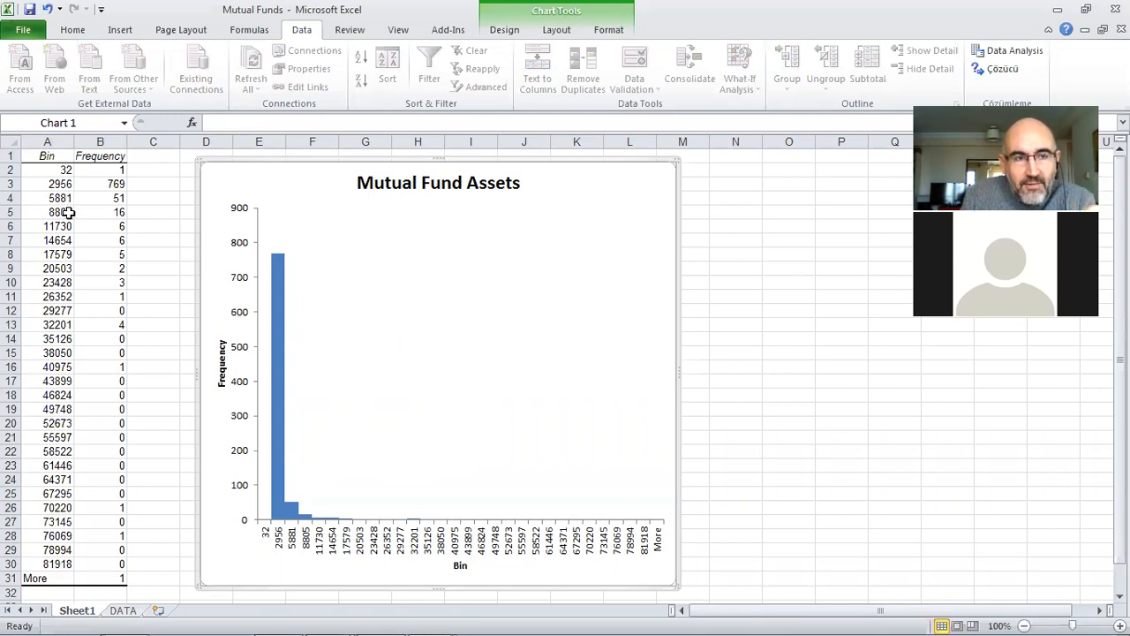
pyautogui.click(123, 611)
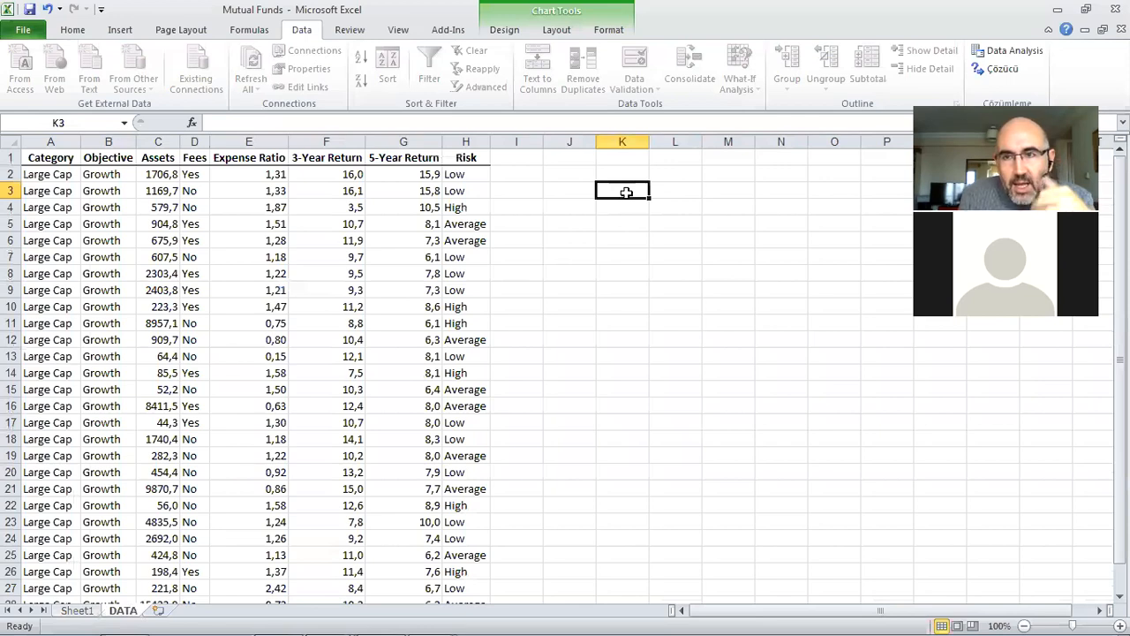
pyautogui.click(77, 611)
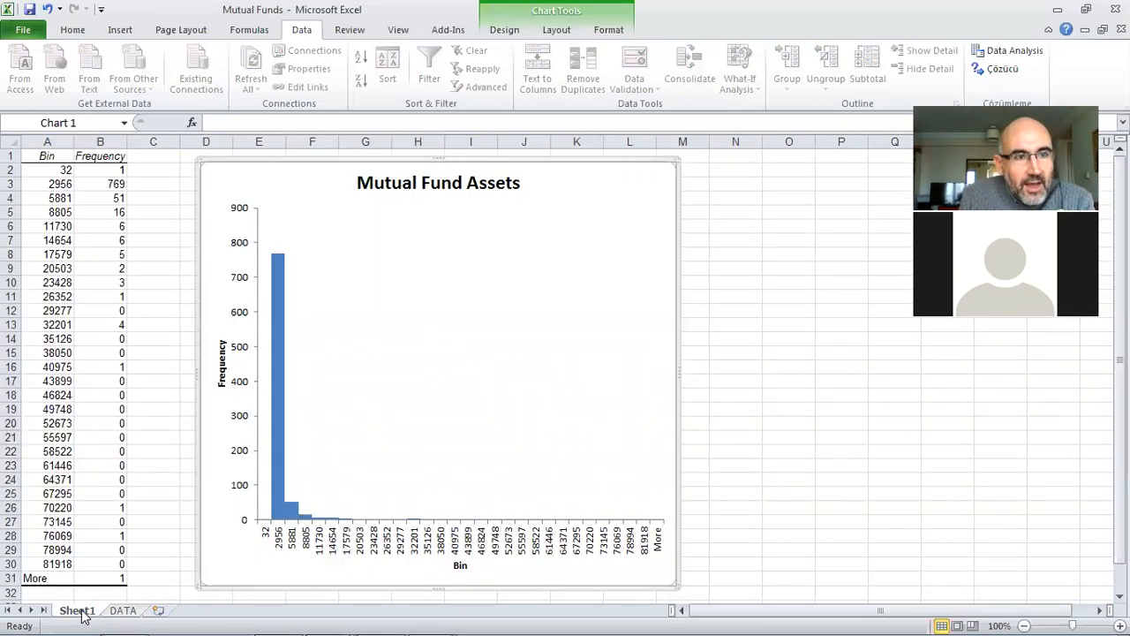
pyautogui.click(122, 611)
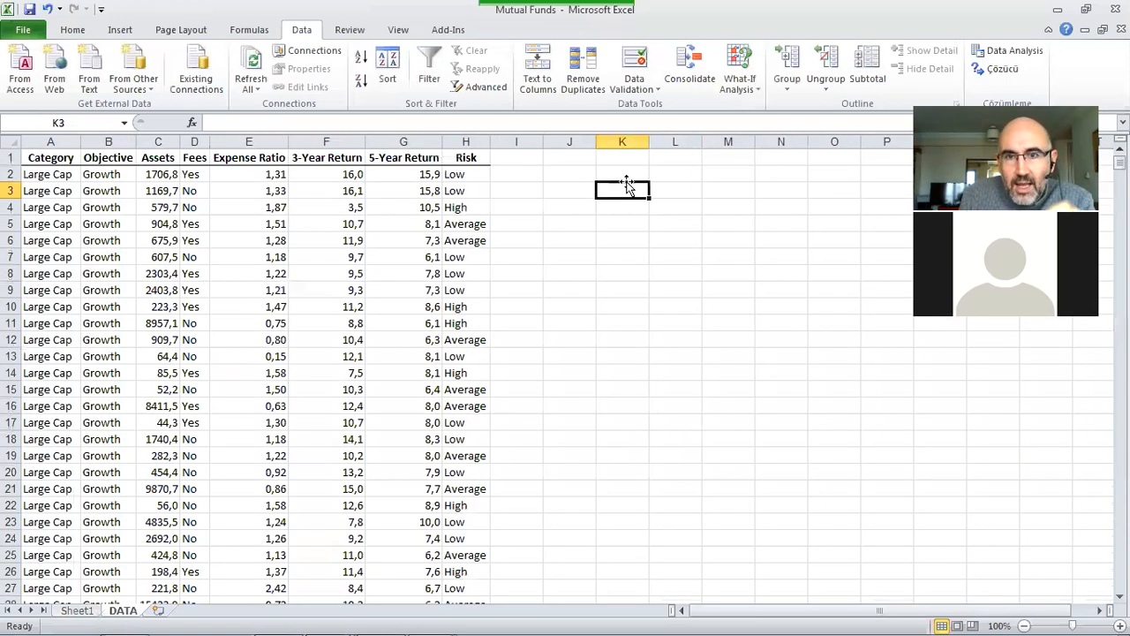
pyautogui.write('1000')
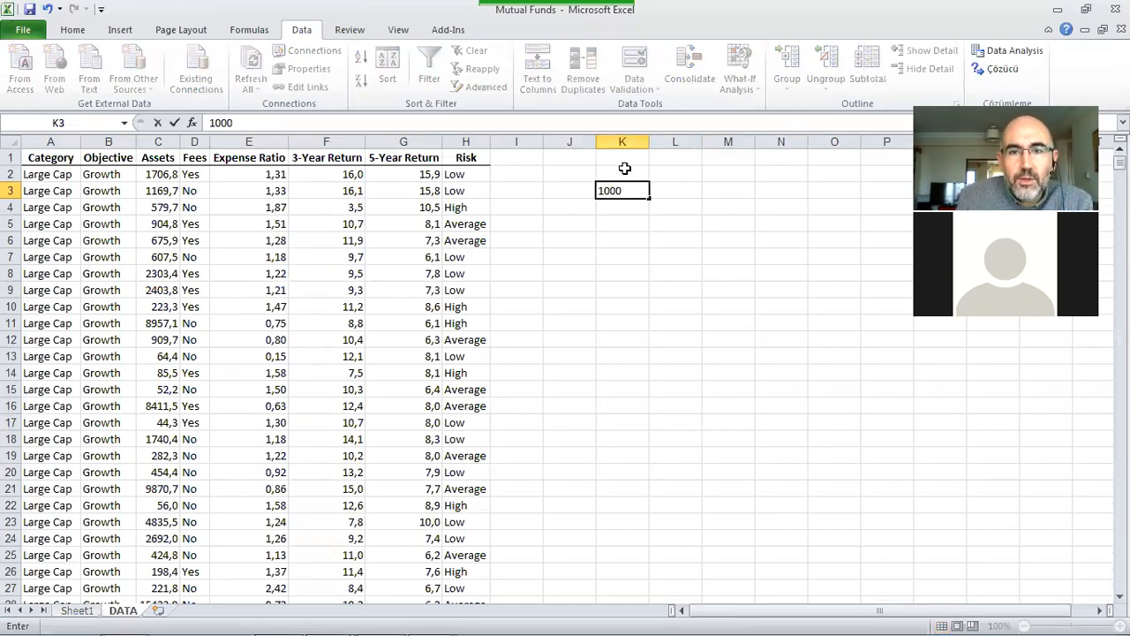
pyautogui.click(625, 168)
pyautogui.write('Bins')
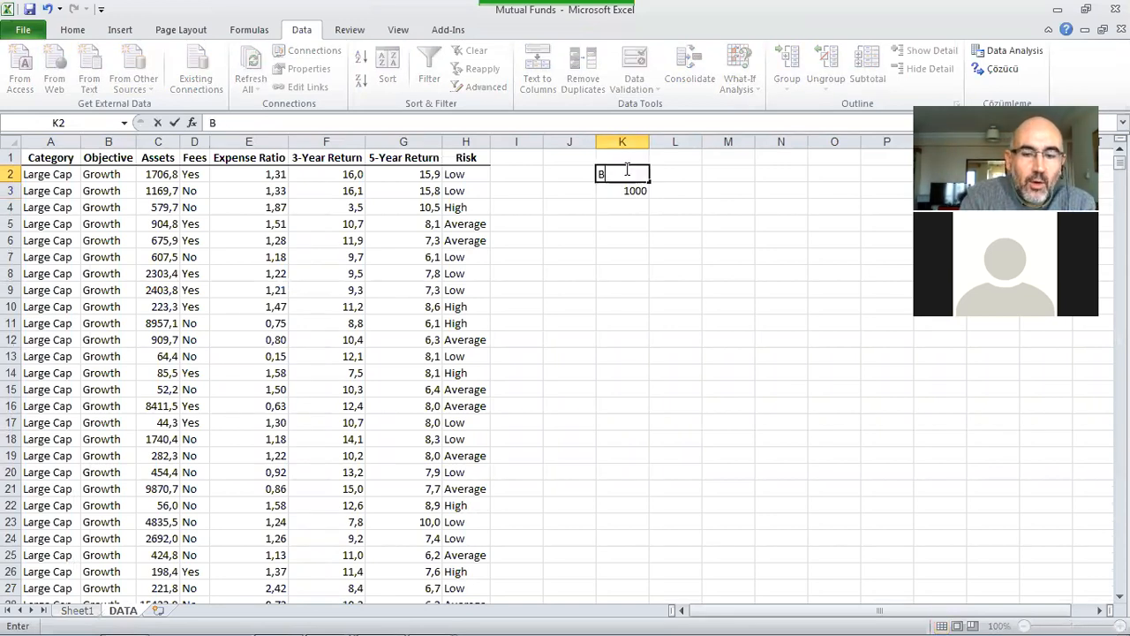
pyautogui.press('Return')
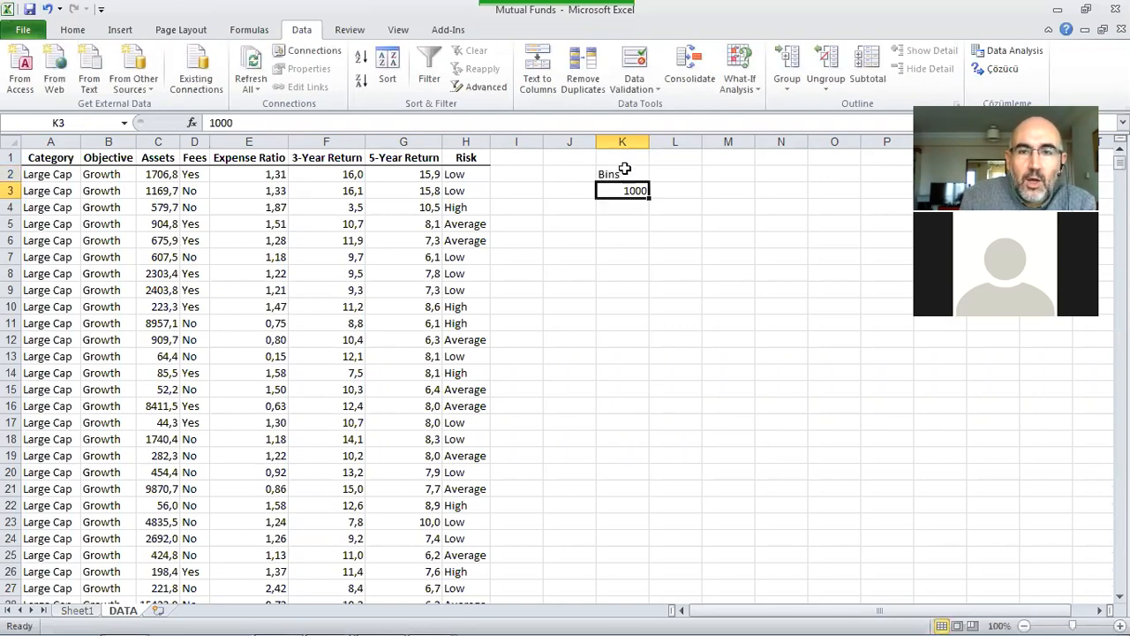
# Step: Enter 2000 in K4 and extend the bin series in steps of 1000 down to 20000 in K22
pyautogui.press('Return')
pyautogui.write('200')
pyautogui.press('Return')
pyautogui.press('Up')
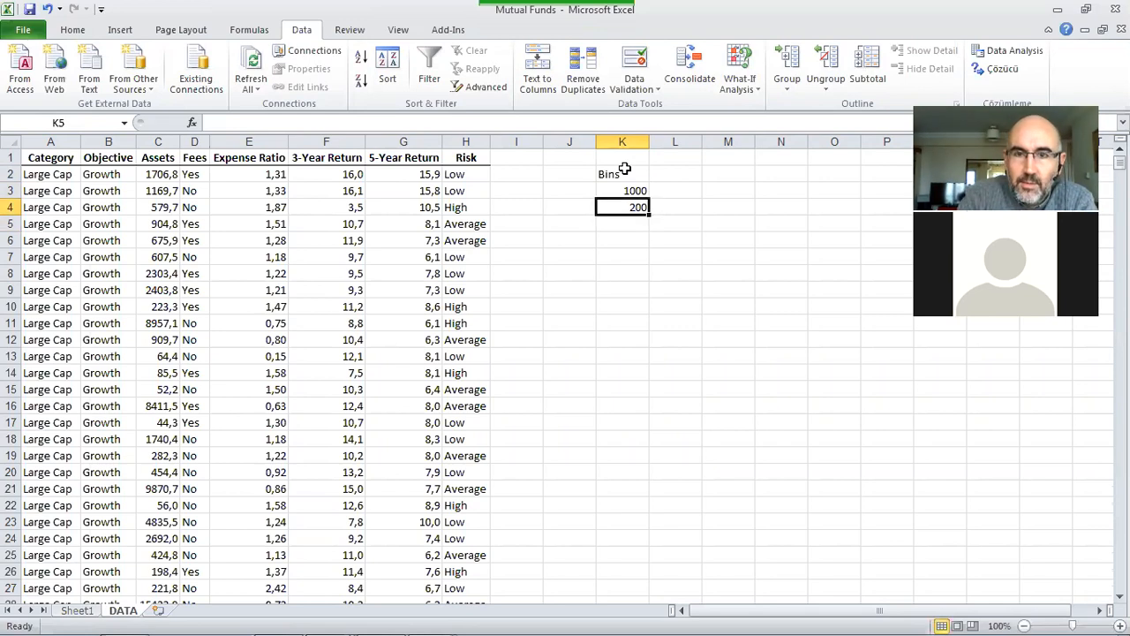
pyautogui.press('F2')
pyautogui.write('0')
pyautogui.press('Return')
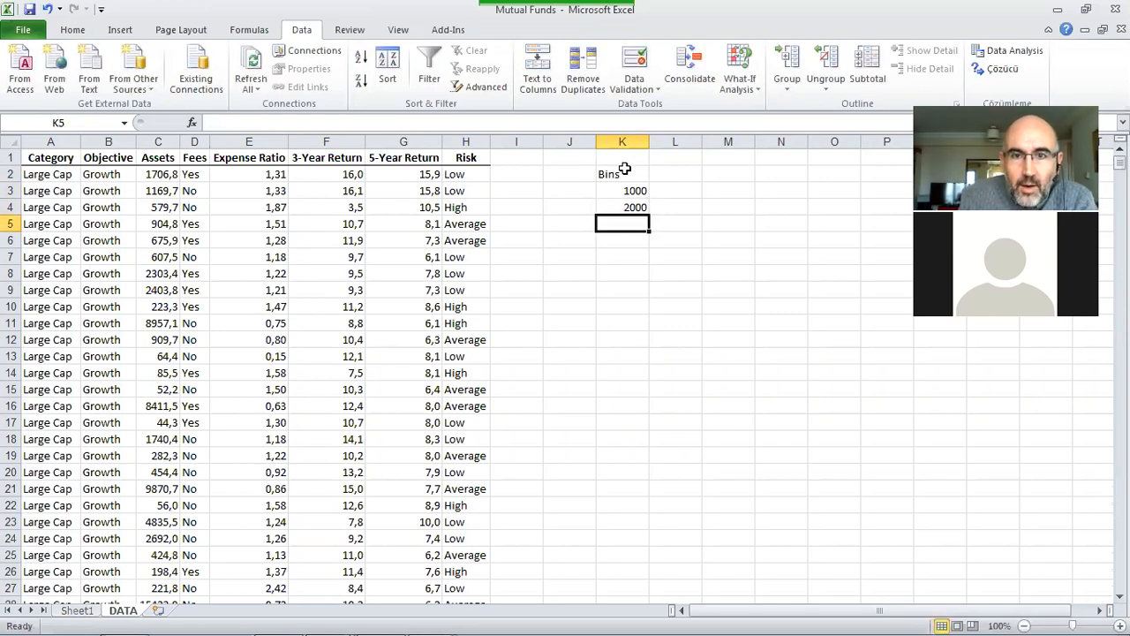
pyautogui.moveTo(626, 191); pyautogui.dragTo(648, 513)
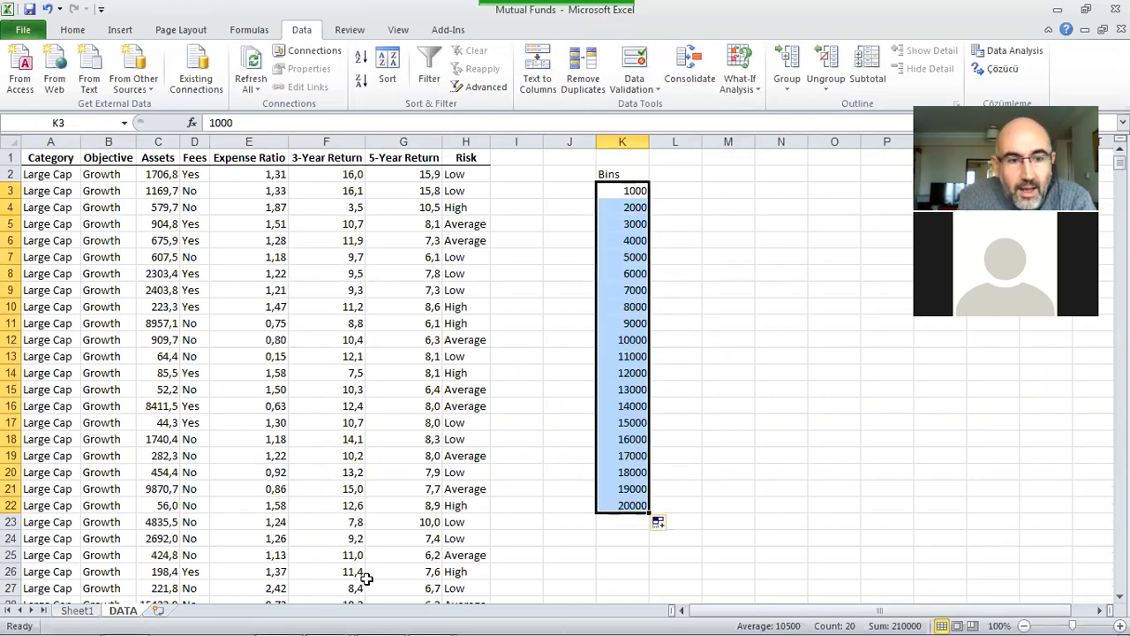
pyautogui.click(77, 611)
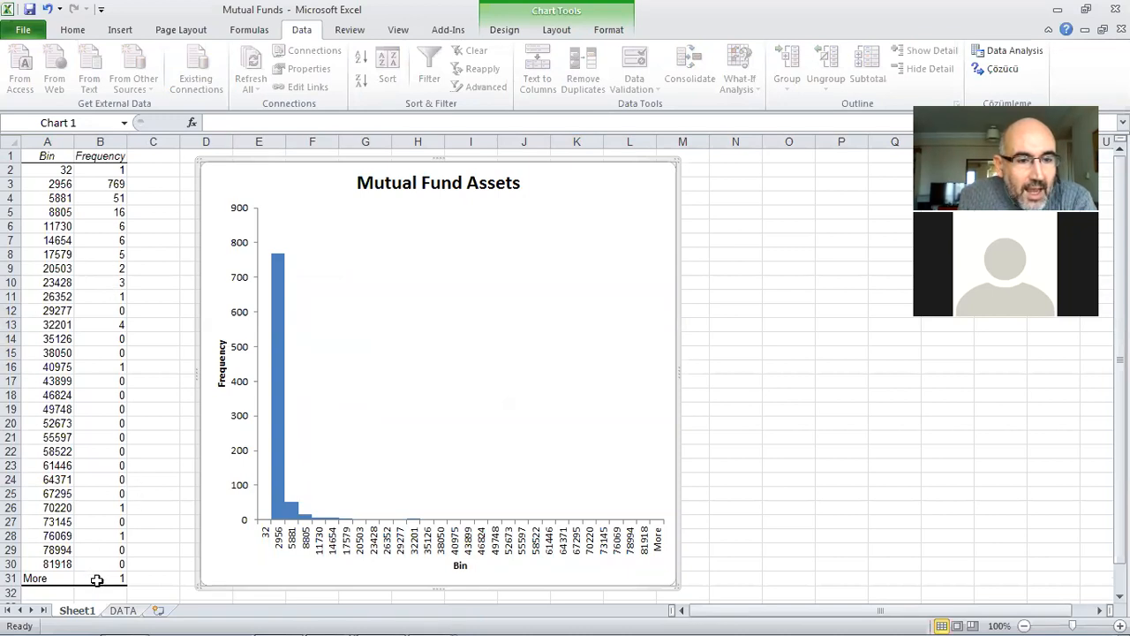
pyautogui.click(122, 611)
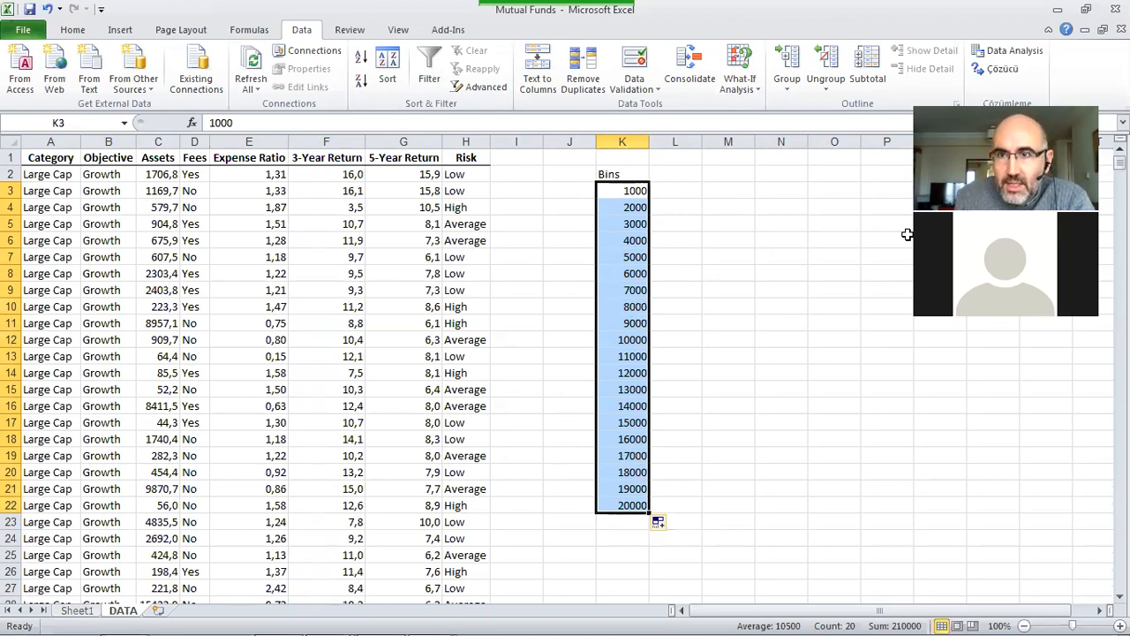
pyautogui.click(996, 53)
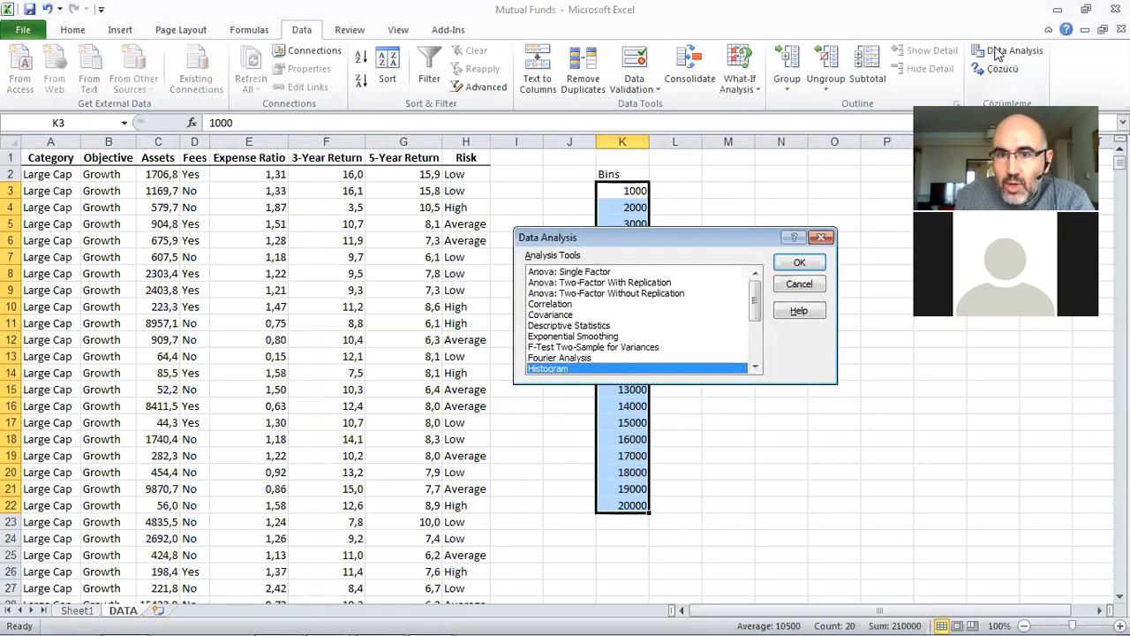
pyautogui.click(799, 284)
pyautogui.click(729, 288)
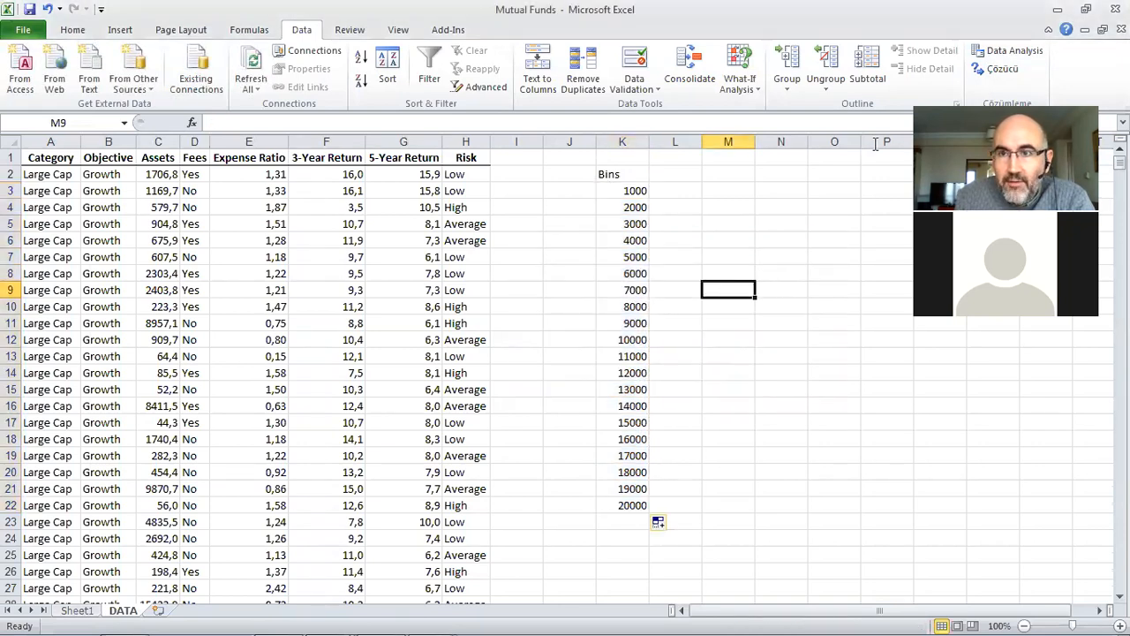
# Step: Create a histogram of C1:C869 with bin range K2:K22, labels and chart output on a new worksheet using Data Analysis
pyautogui.click(996, 51)
pyautogui.click(797, 263)
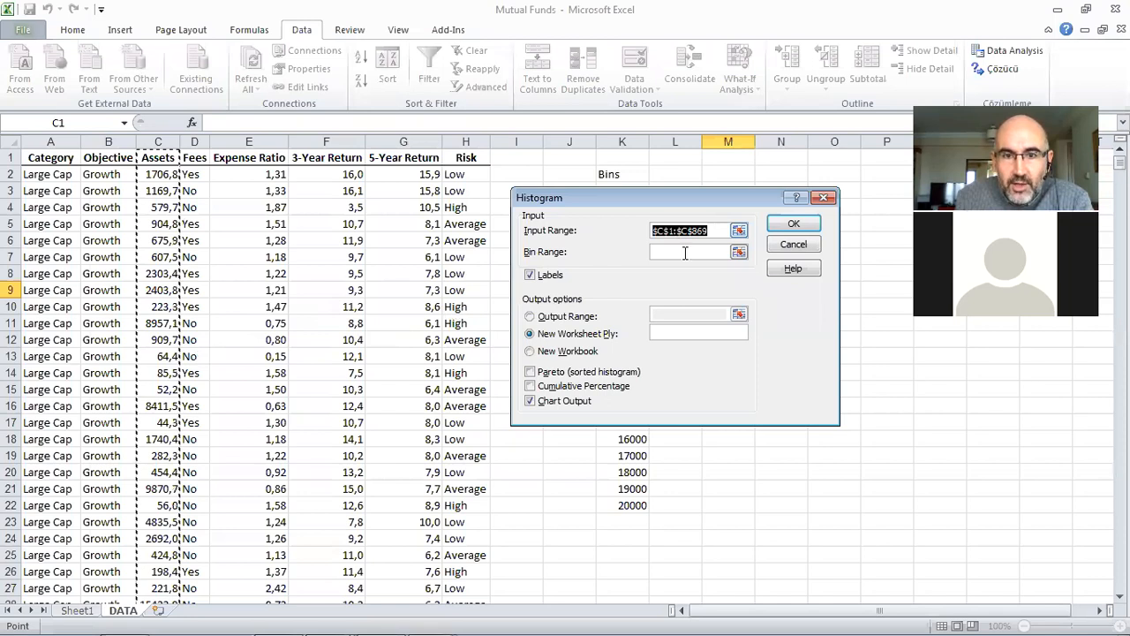
pyautogui.moveTo(667, 201); pyautogui.dragTo(370, 230)
pyautogui.moveTo(612, 174); pyautogui.dragTo(618, 505)
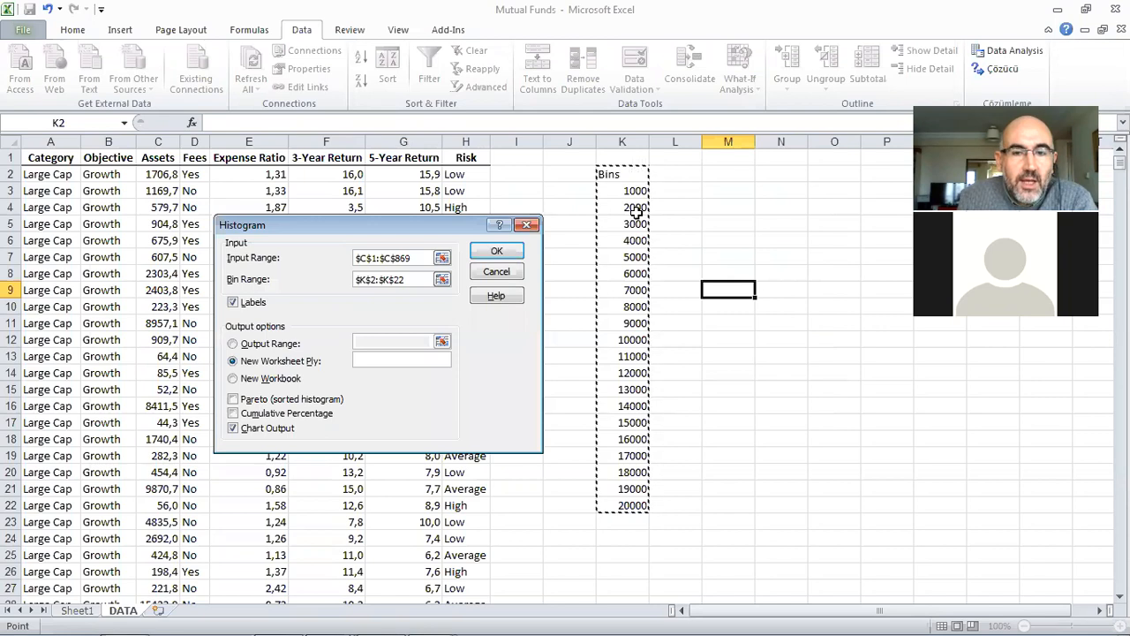
pyautogui.click(493, 256)
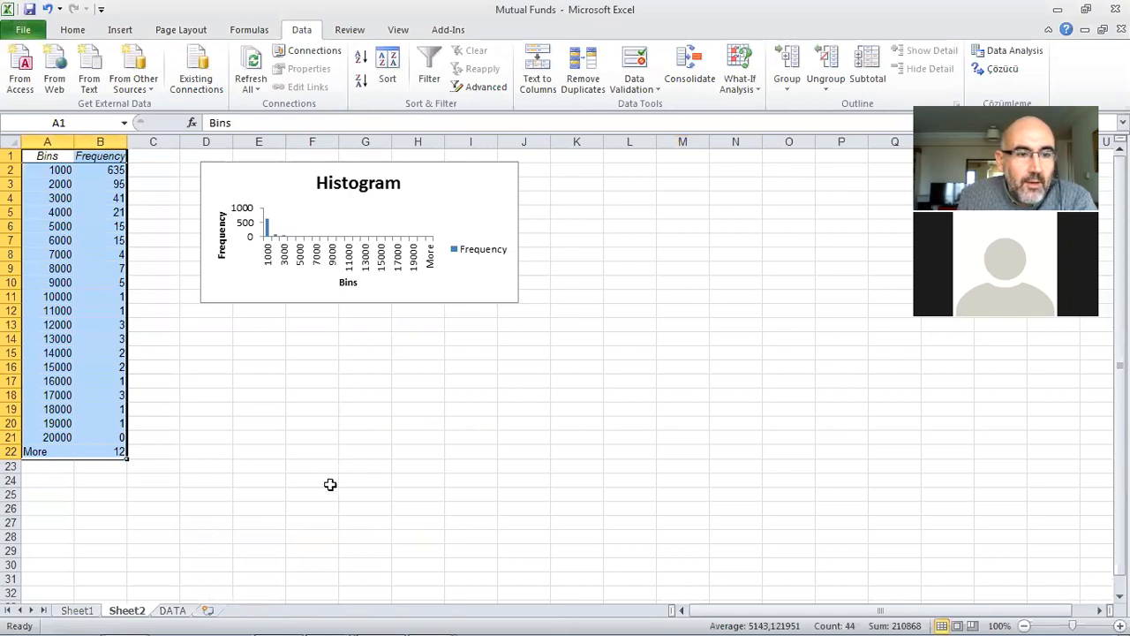
# Step: Enlarge the new histogram chart on Sheet2 to extend to about column L and row 30
pyautogui.click(454, 189)
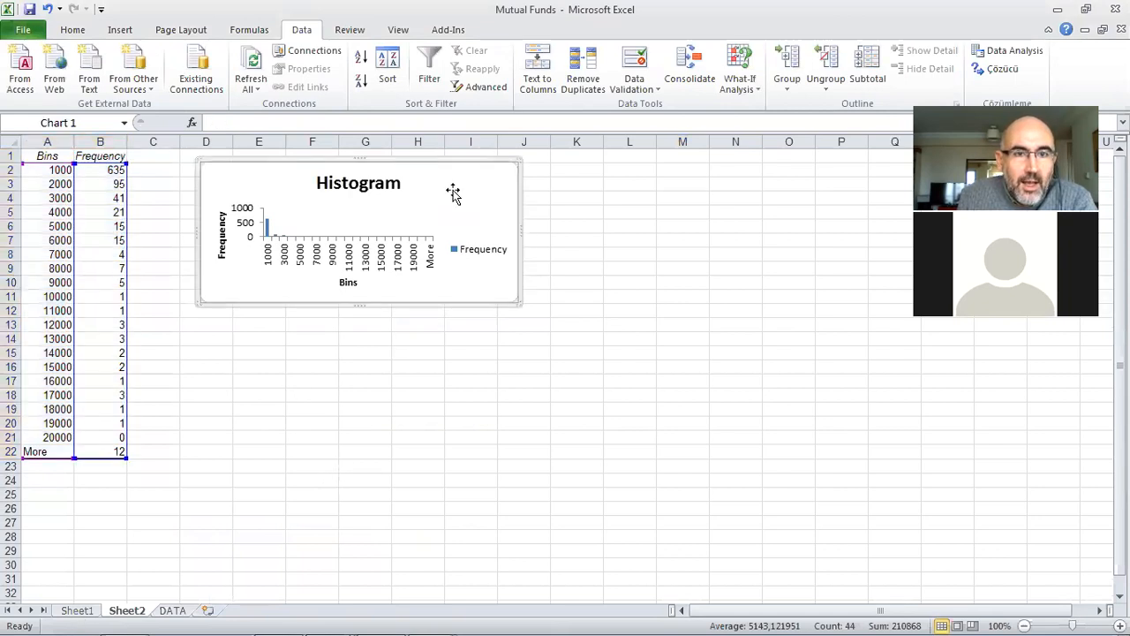
pyautogui.moveTo(518, 298); pyautogui.dragTo(622, 537)
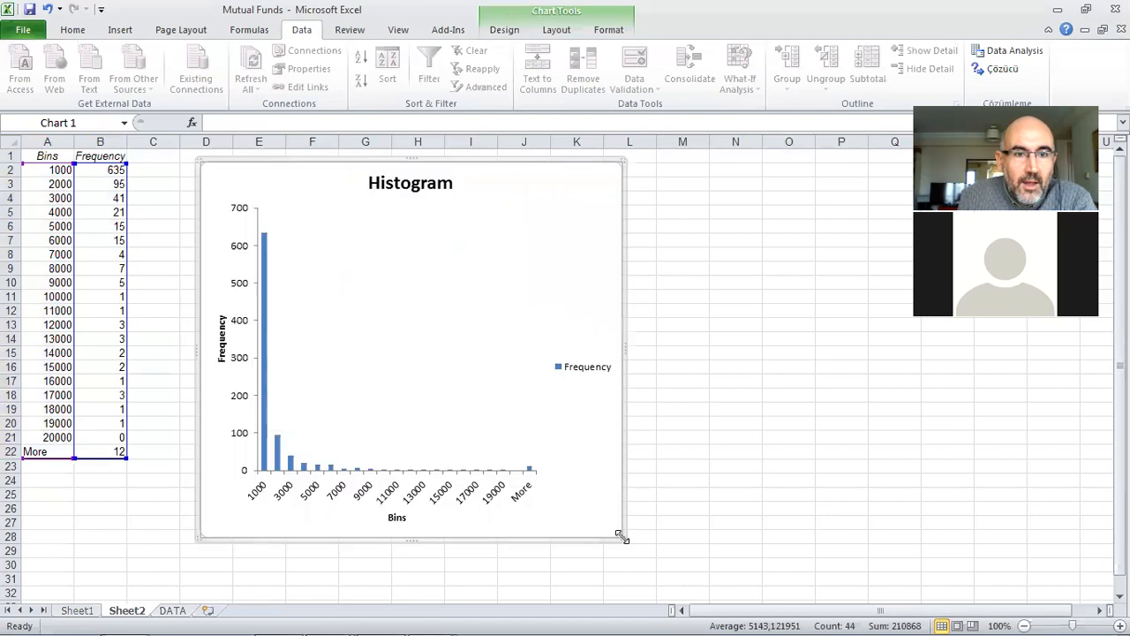
pyautogui.click(88, 614)
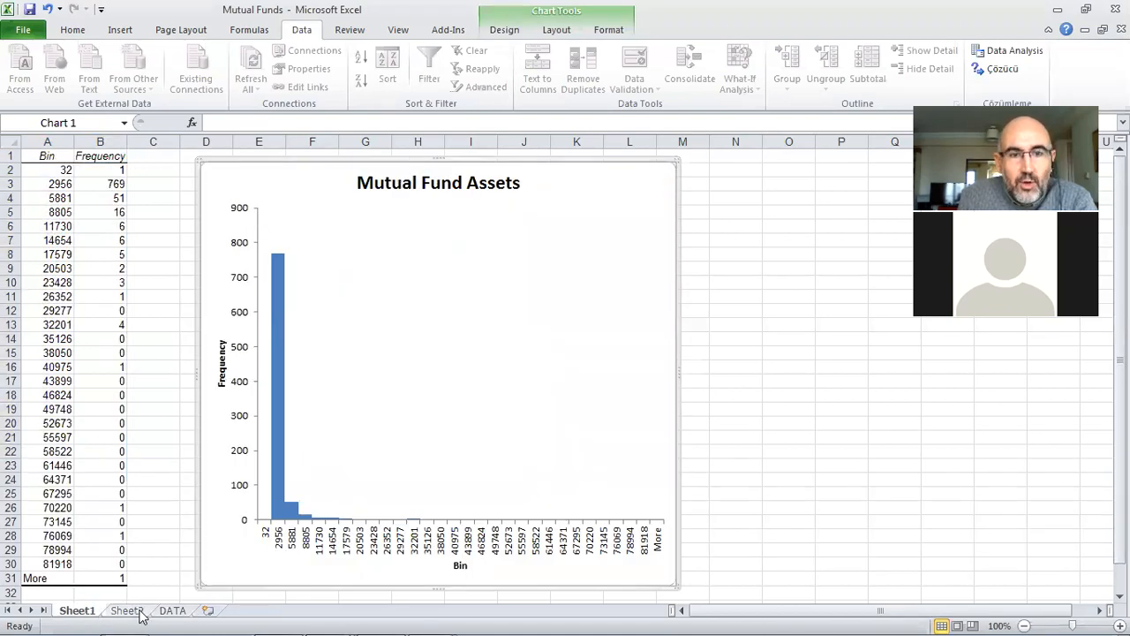
pyautogui.hotkey('ctrl', 'pagedown')
pyautogui.moveTo(619, 535); pyautogui.dragTo(650, 574)
# Step: Delete the Frequency legend and the "Histogram" title from the Sheet2 chart
pyautogui.click(610, 386)
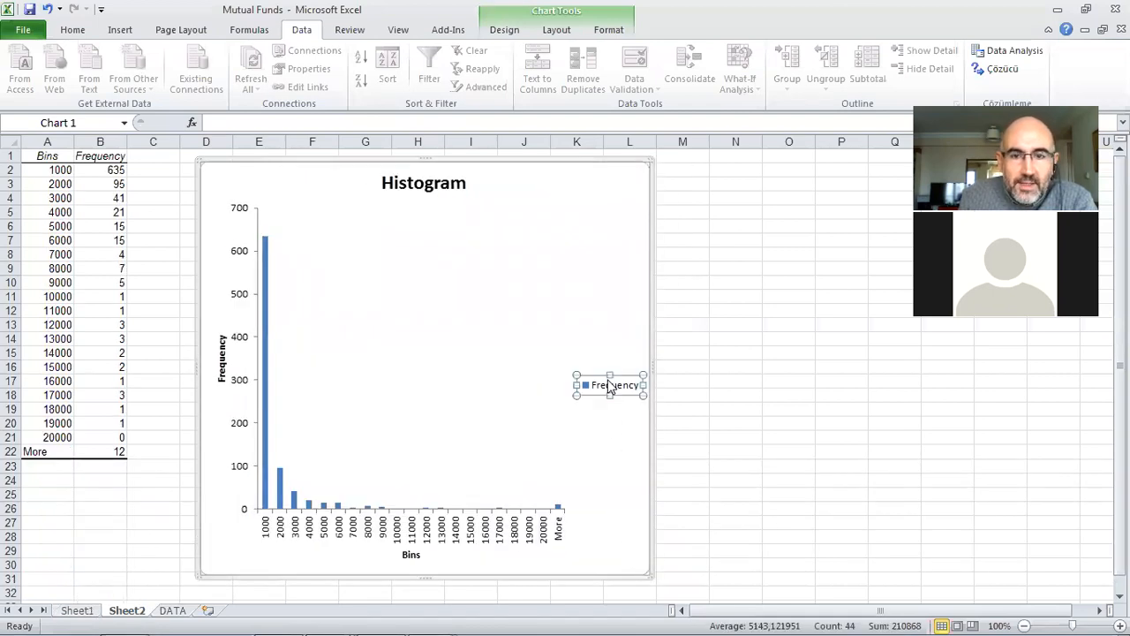
pyautogui.rightClick(609, 388)
pyautogui.click(643, 390)
pyautogui.click(410, 186)
pyautogui.rightClick(410, 187)
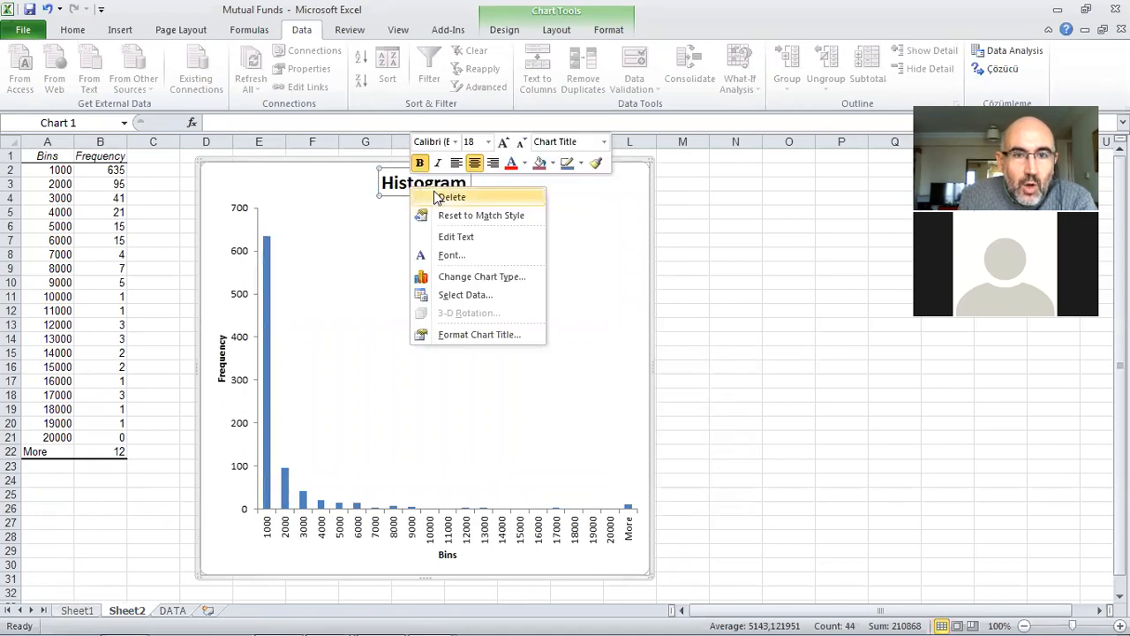
pyautogui.click(447, 197)
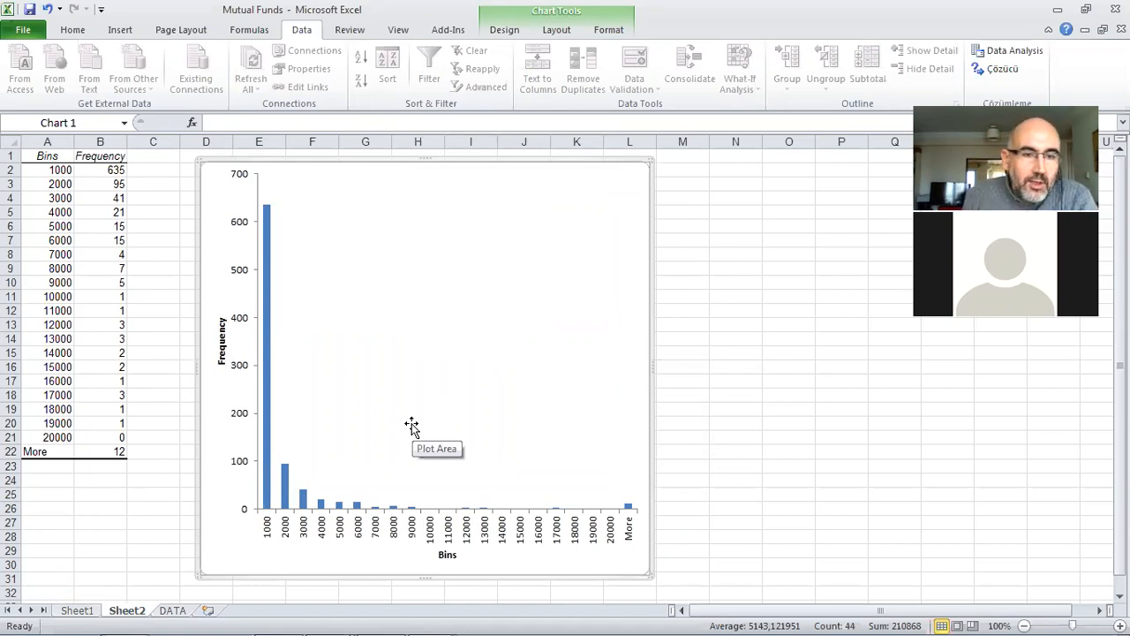
# Step: Reduce the gap width of the Sheet2 chart's Frequency series to no gap
pyautogui.click(266, 444)
pyautogui.rightClick(266, 444)
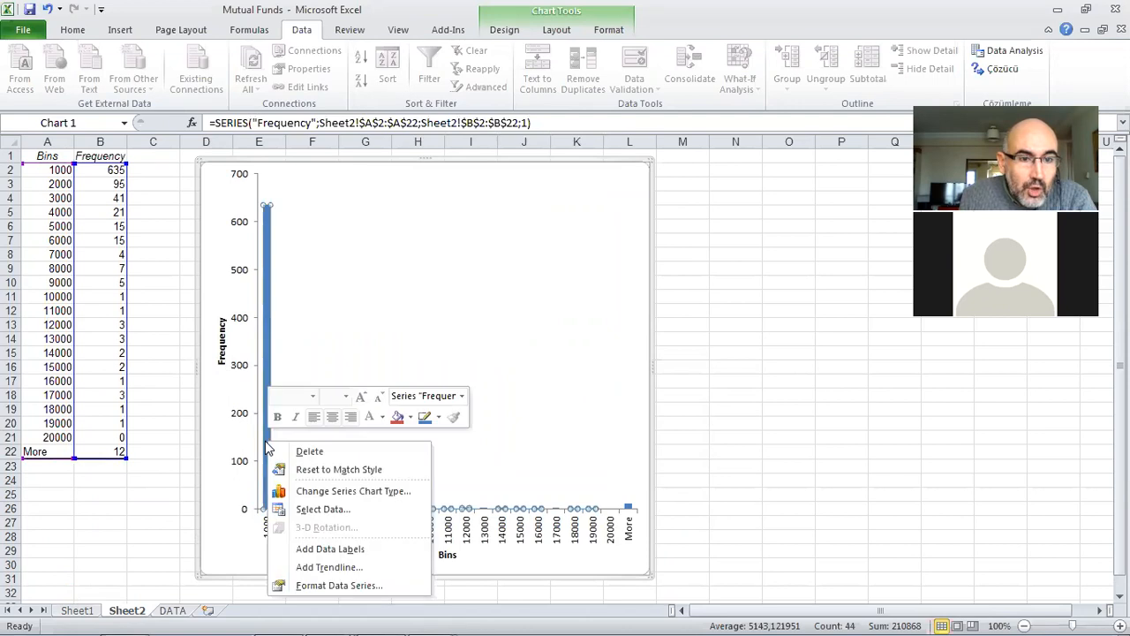
pyautogui.click(353, 587)
pyautogui.moveTo(581, 234); pyautogui.dragTo(537, 234)
pyautogui.click(726, 530)
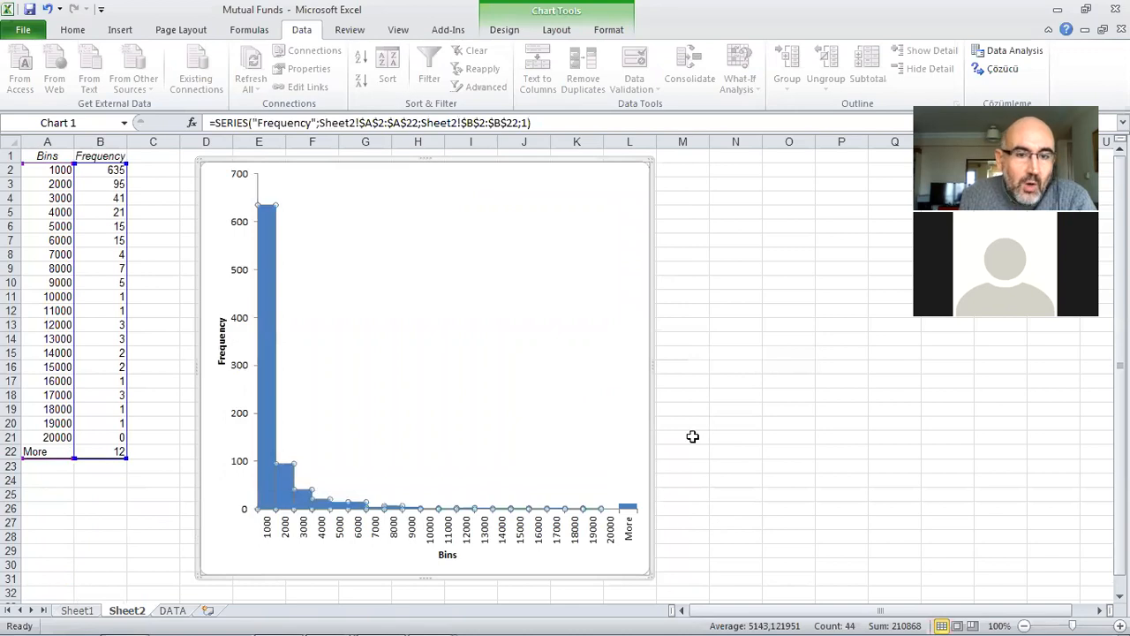
pyautogui.click(692, 437)
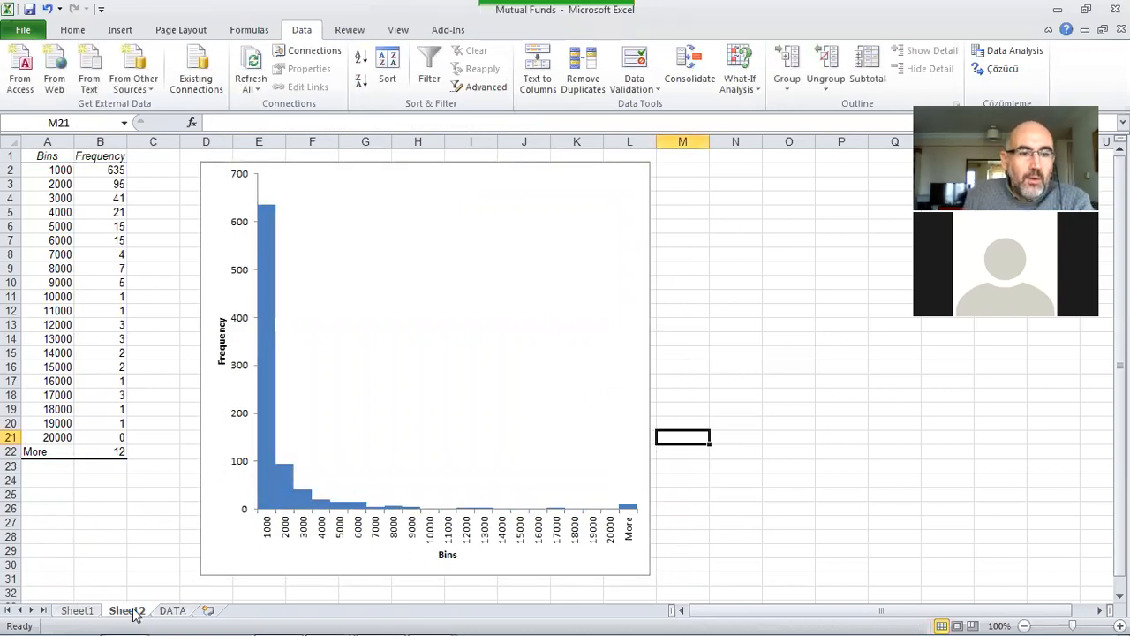
# Step: Compare the Sheet1 histogram with the Sheet2 histogram and examine the Sheet2 bars against the bins on the DATA sheet
pyautogui.click(80, 611)
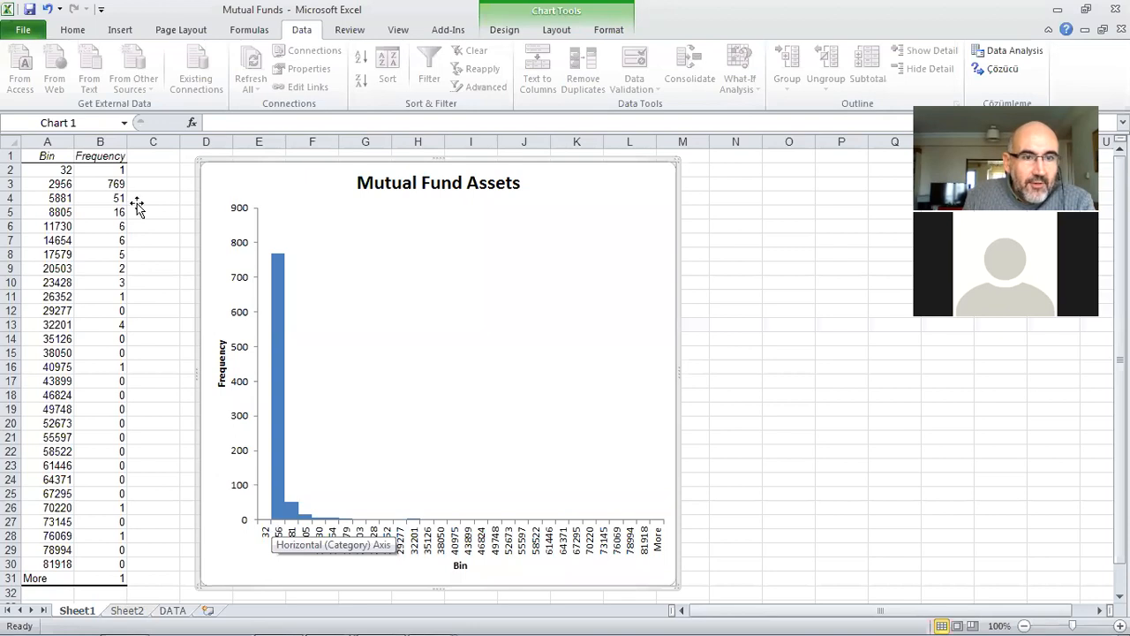
pyautogui.click(127, 611)
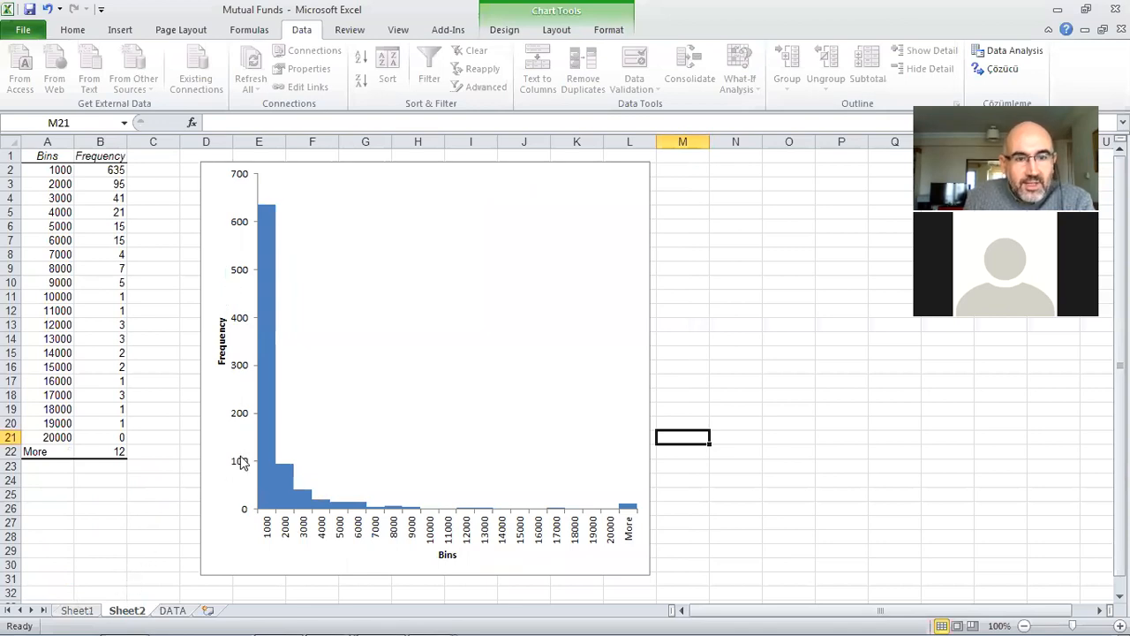
pyautogui.moveTo(267, 511)
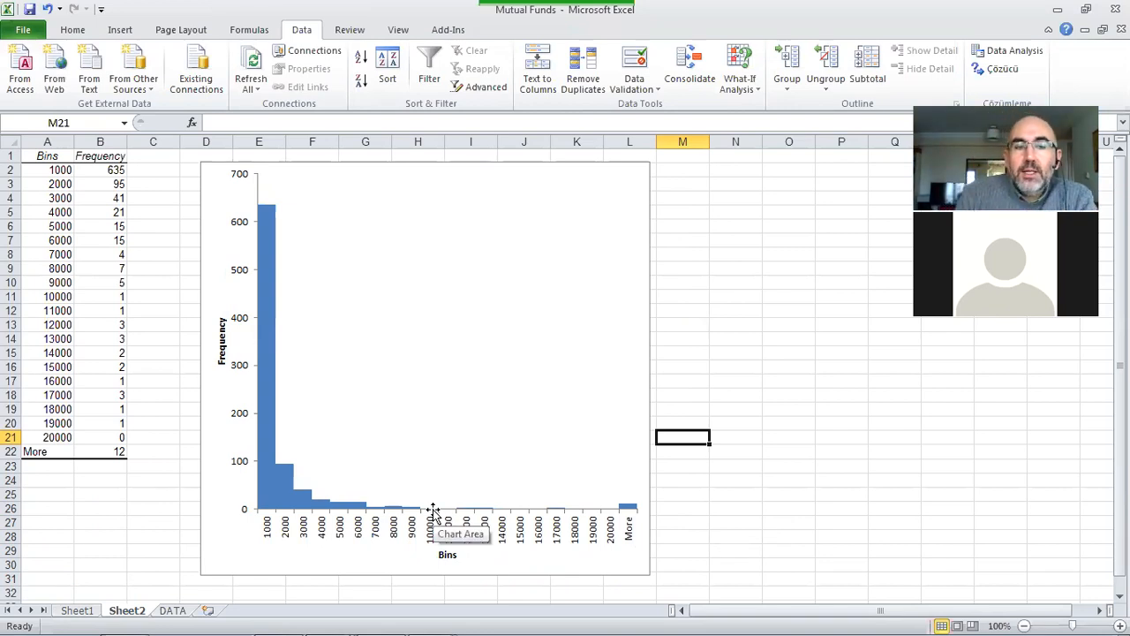
pyautogui.click(172, 610)
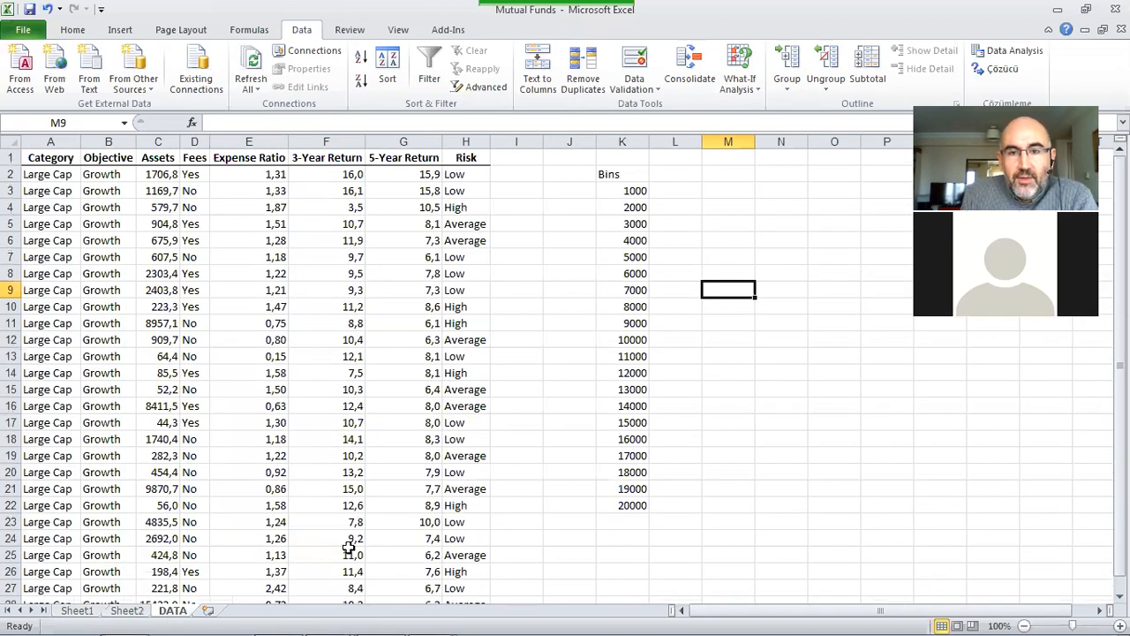
pyautogui.click(126, 610)
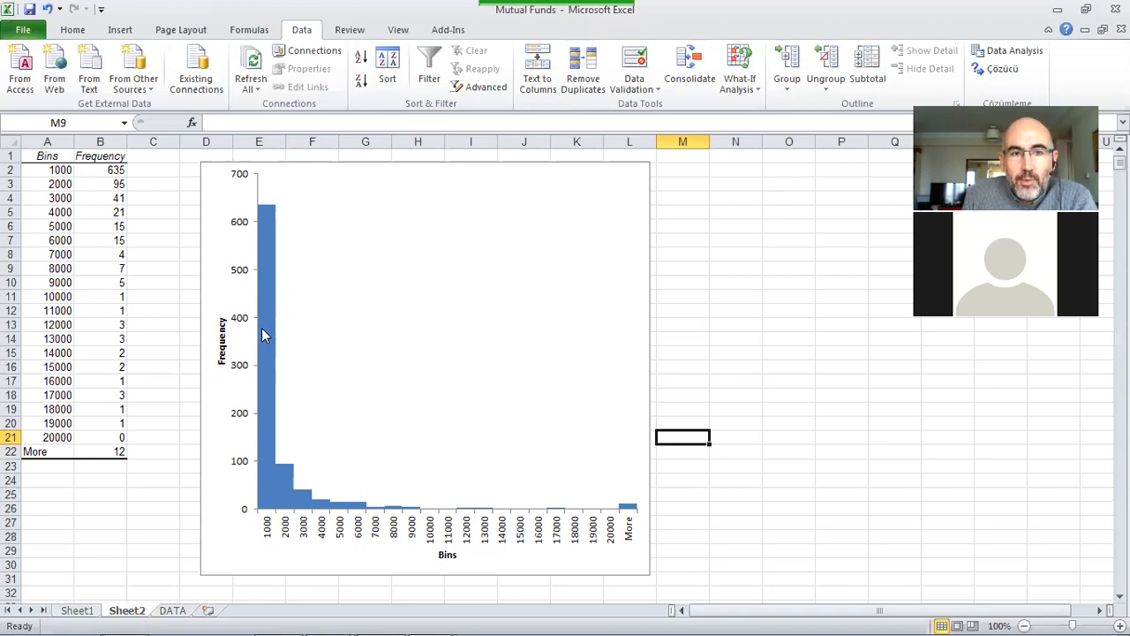
pyautogui.moveTo(268, 335)
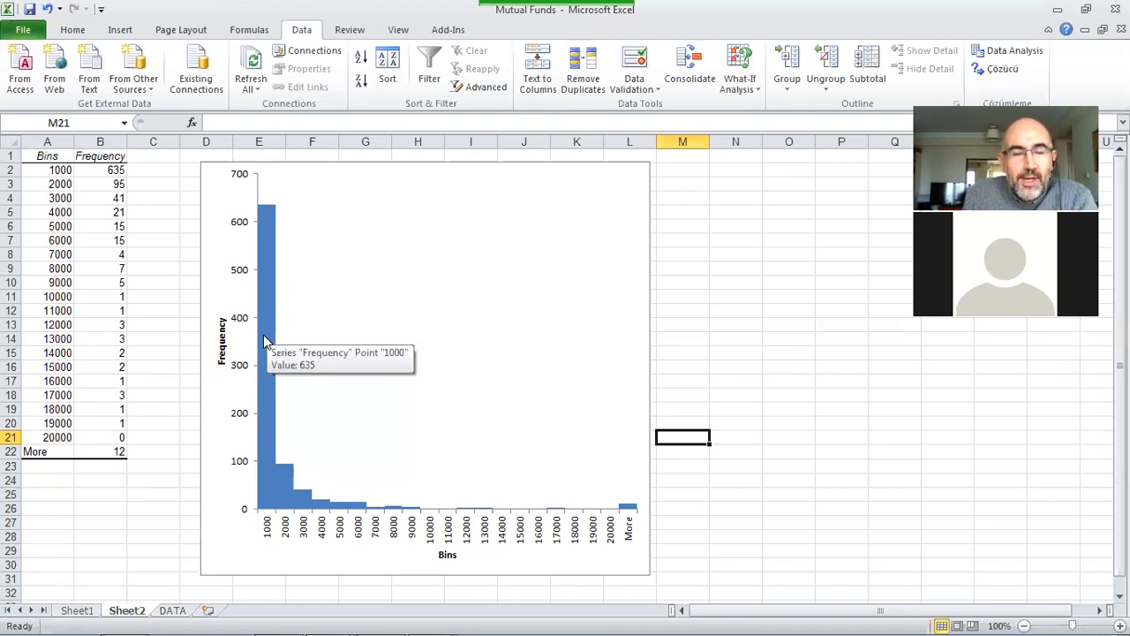